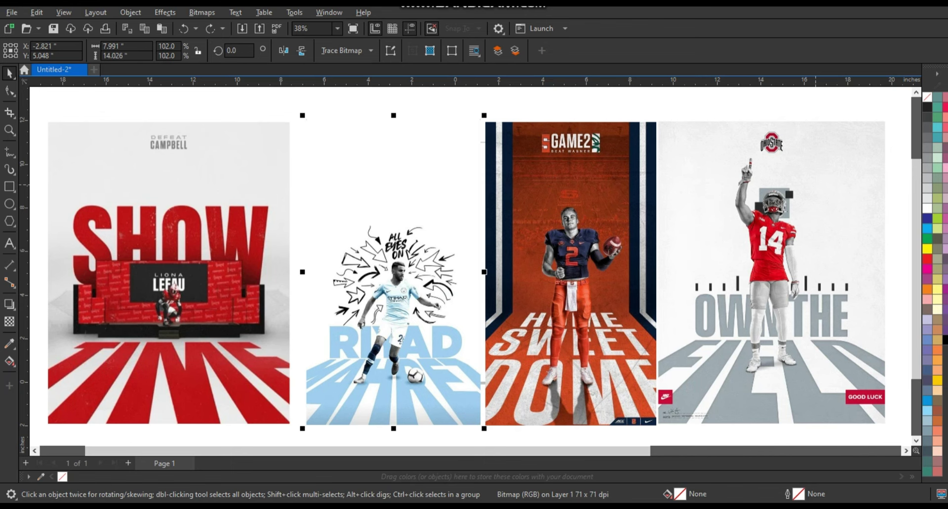
Step: Zoom in so the row of four reference posters fills the view
{"action": "scroll", "coordinate": [410, 169], "scroll_direction": "down", "scroll_amount": 2}
{"action": "scroll", "coordinate": [410, 168], "scroll_direction": "up", "scroll_amount": 1}
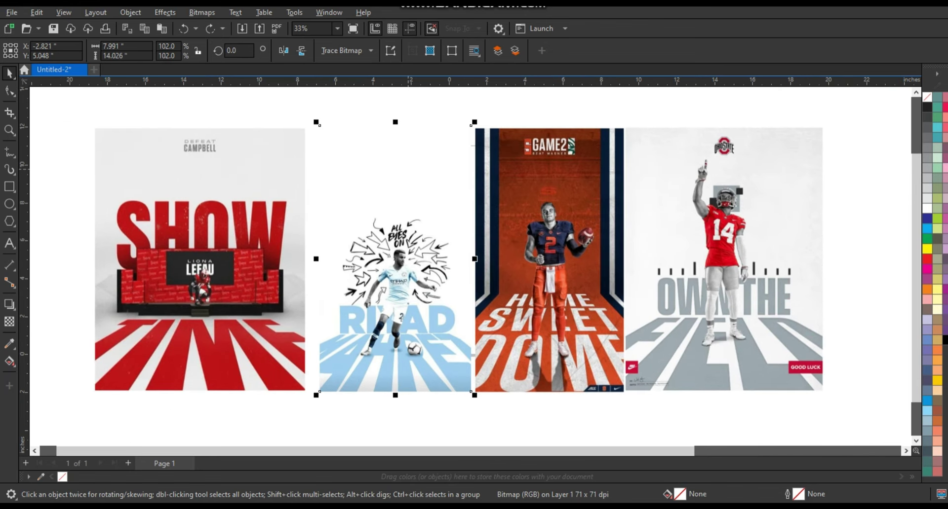
{"action": "left_click", "coordinate": [9, 129]}
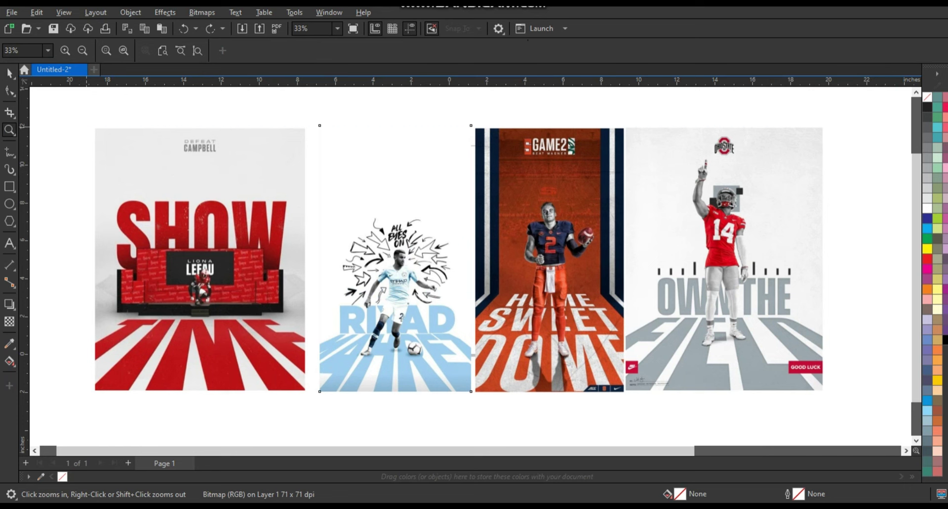
{"action": "left_click_drag", "start_coordinate": [87, 126], "coordinate": [823, 397]}
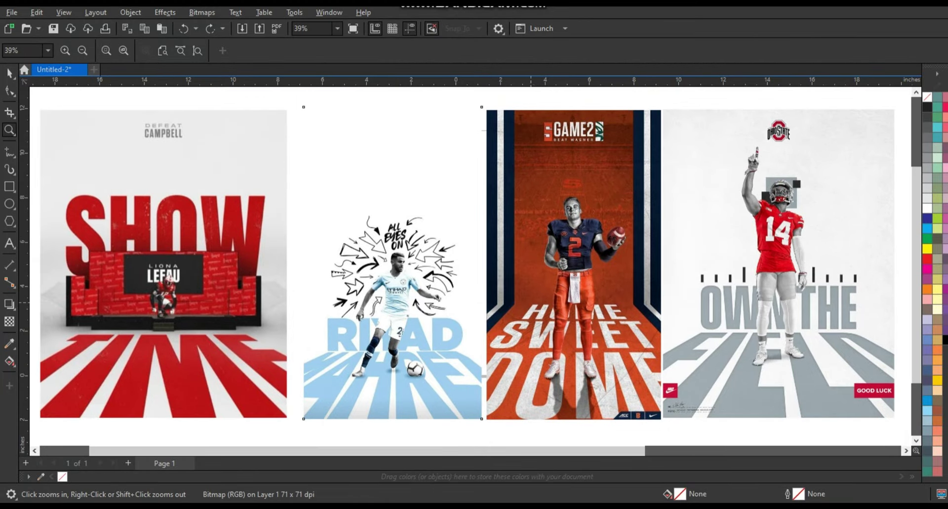
{"action": "scroll", "coordinate": [453, 336], "scroll_direction": "down", "scroll_amount": 1}
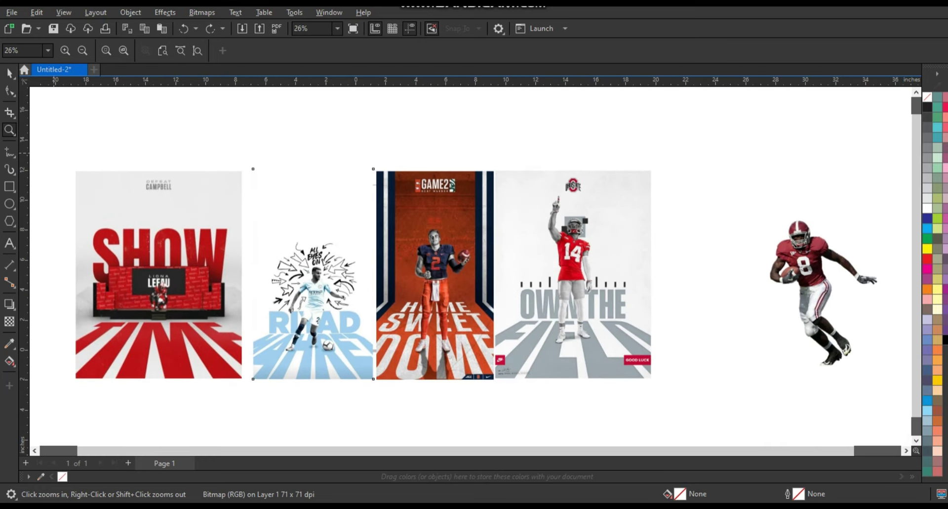
{"action": "left_click_drag", "start_coordinate": [59, 152], "coordinate": [249, 381]}
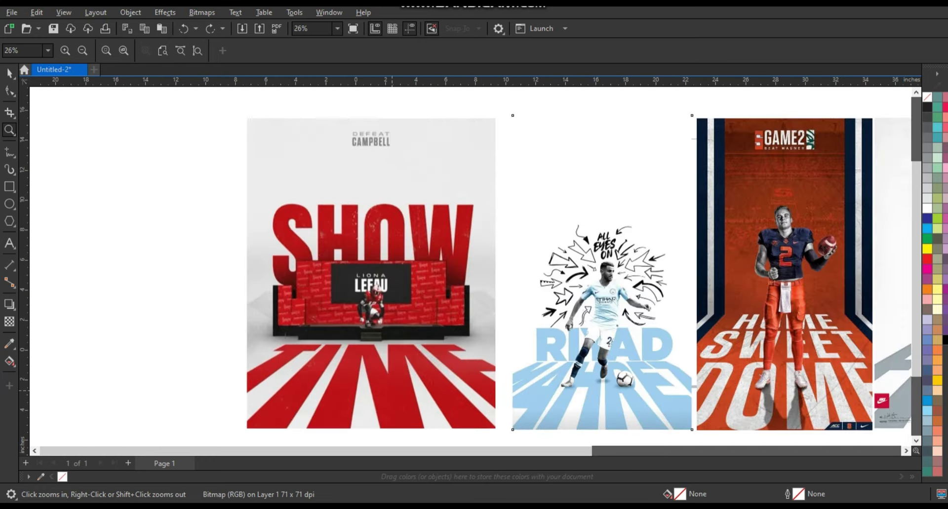
{"action": "left_click", "coordinate": [9, 73]}
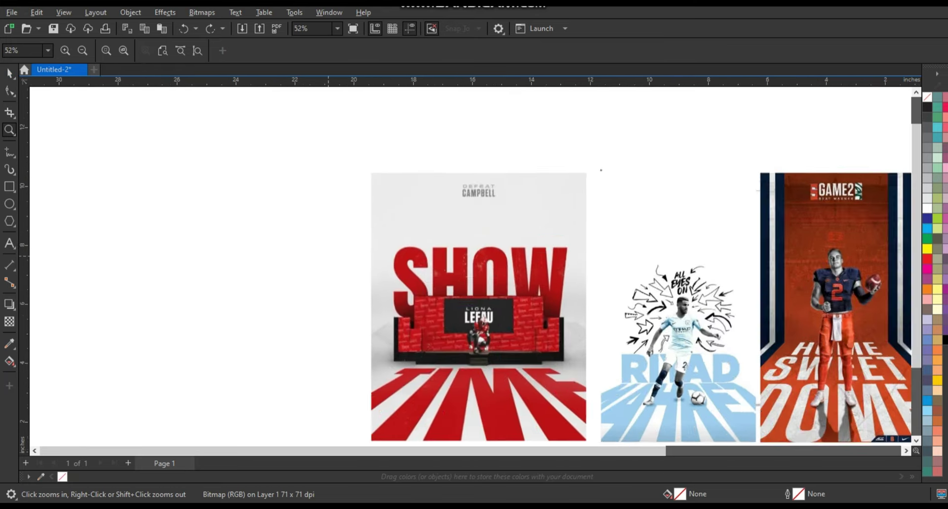
{"action": "left_click_drag", "start_coordinate": [817, 382], "coordinate": [318, 231]}
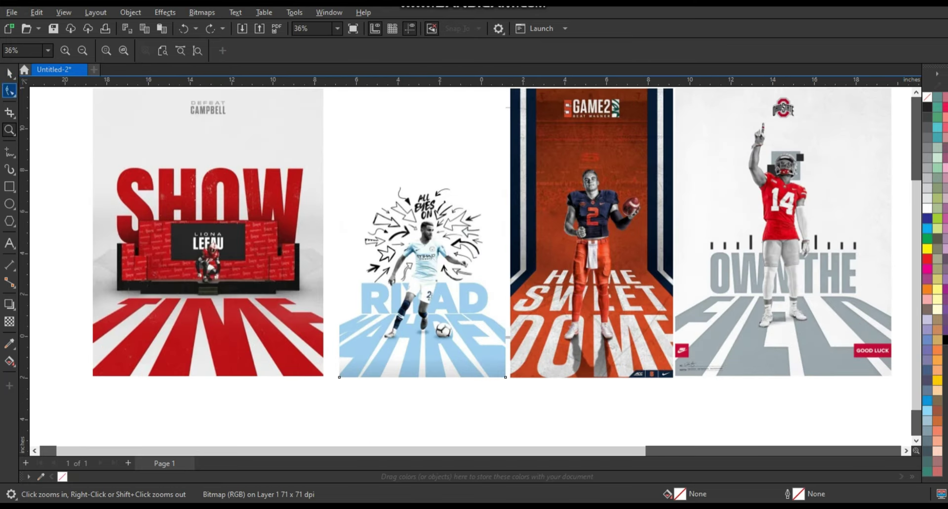
Step: Shift the SHOW, RIAD and OWN THE FIELD posters to even out spacing
{"action": "left_click", "coordinate": [9, 73]}
{"action": "left_click_drag", "start_coordinate": [208, 232], "coordinate": [189, 235]}
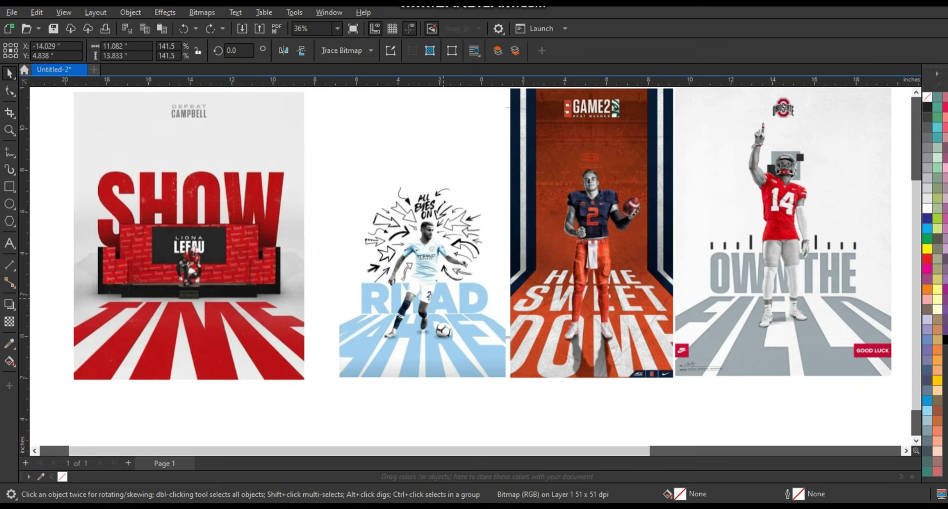
{"action": "left_click_drag", "start_coordinate": [422, 306], "coordinate": [391, 307]}
{"action": "left_click_drag", "start_coordinate": [783, 237], "coordinate": [795, 237]}
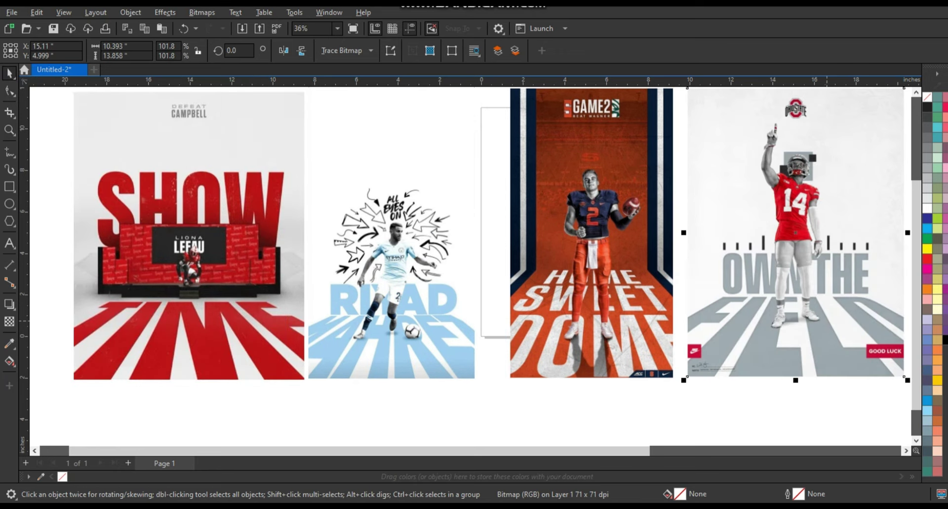
{"action": "left_click_drag", "start_coordinate": [188, 237], "coordinate": [184, 237]}
{"action": "scroll", "coordinate": [457, 290], "scroll_direction": "down", "scroll_amount": 2}
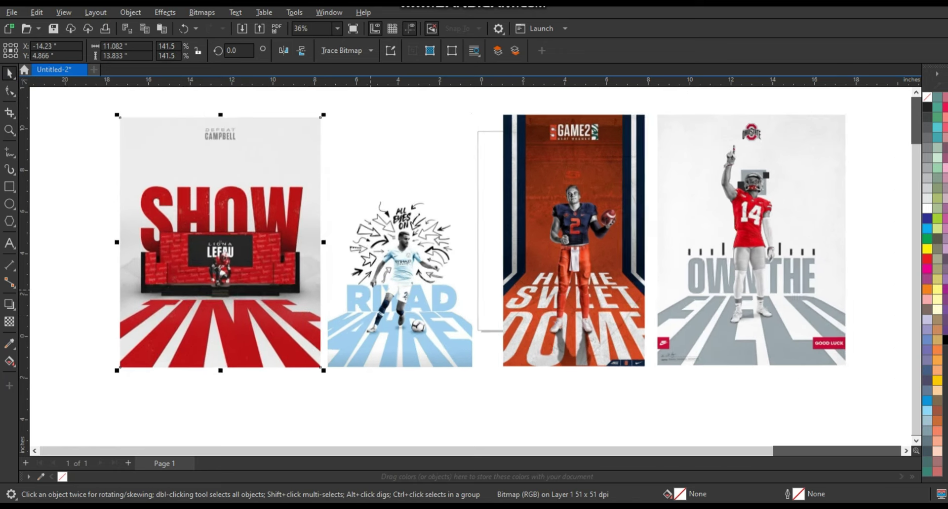
{"action": "left_click_drag", "start_coordinate": [127, 122], "coordinate": [857, 372]}
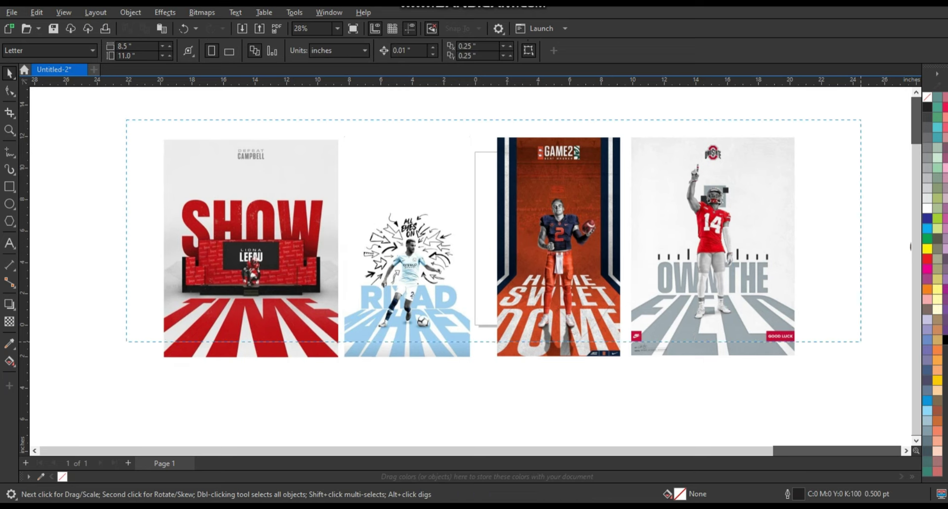
Step: Move the four posters left off the page and zoom in on the last poster and texture
{"action": "scroll", "coordinate": [770, 363], "scroll_direction": "down", "scroll_amount": 3}
{"action": "left_click_drag", "start_coordinate": [583, 289], "coordinate": [306, 280]}
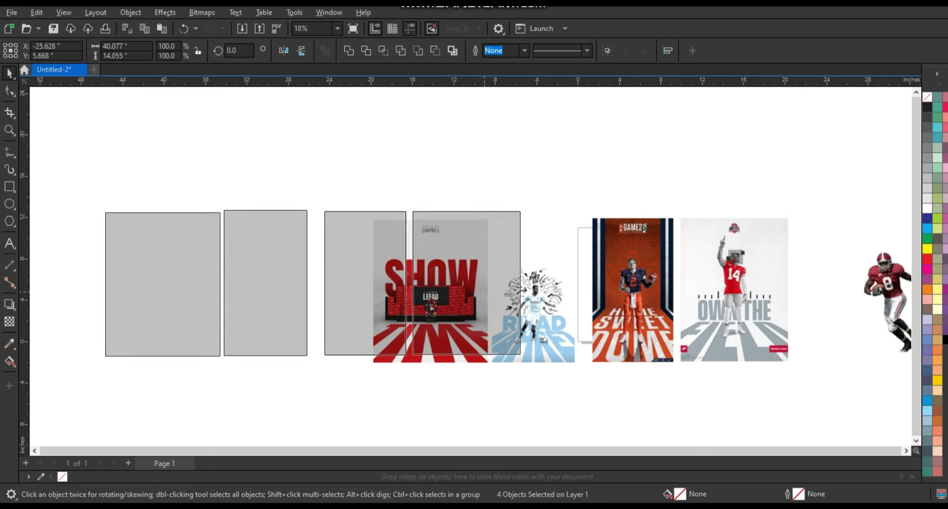
{"action": "key", "text": "shift+F2"}
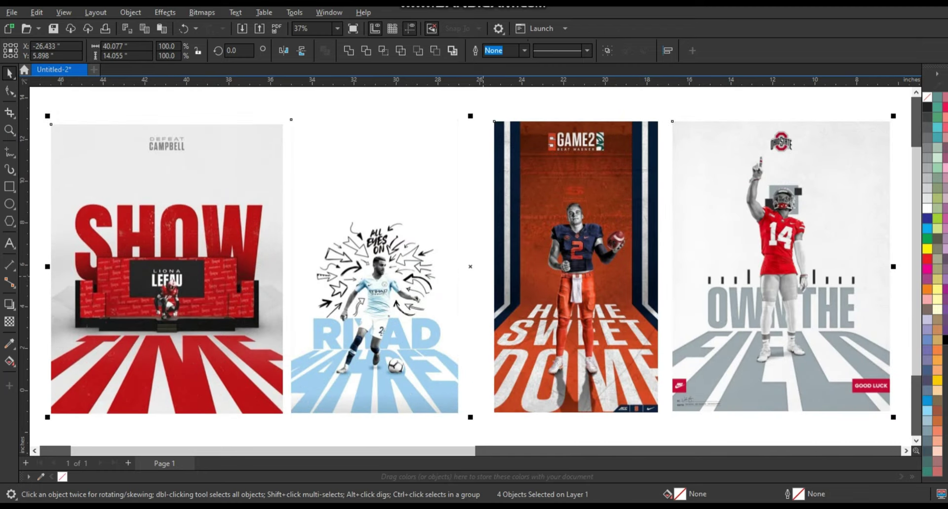
{"action": "key", "text": "Escape"}
{"action": "scroll", "coordinate": [469, 277], "scroll_direction": "down", "scroll_amount": 2}
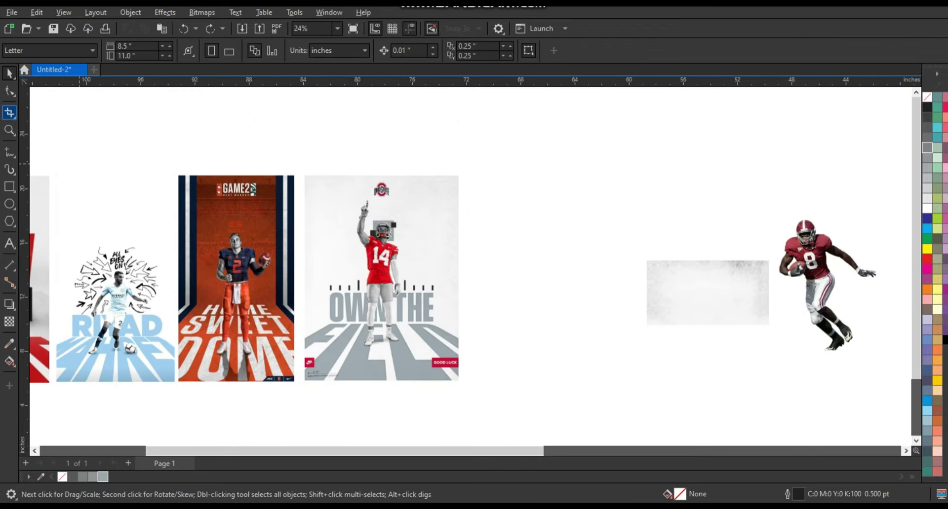
{"action": "key", "text": "z"}
{"action": "left_click_drag", "start_coordinate": [271, 406], "coordinate": [774, 159]}
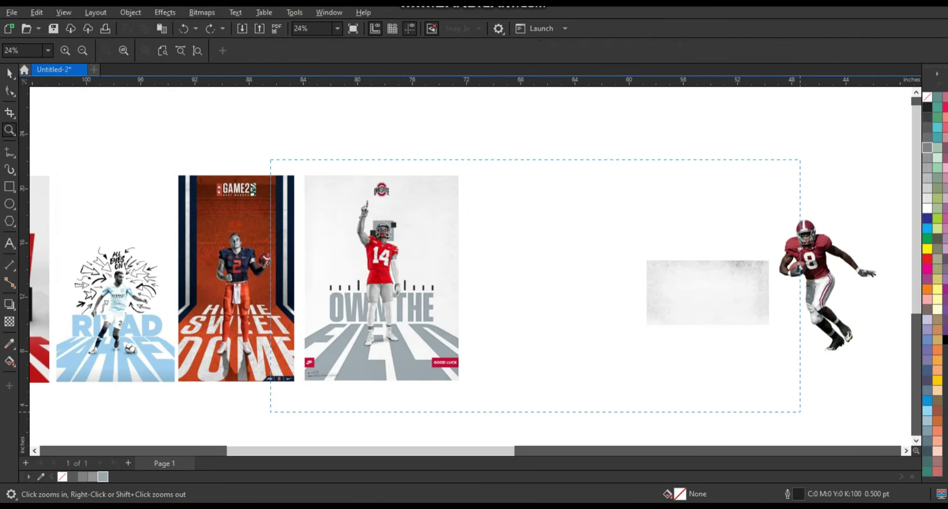
Step: Draw a large empty portrait rectangle frame, about 10.869 × 15.408 inches, beside the posters
{"action": "key", "text": "space"}
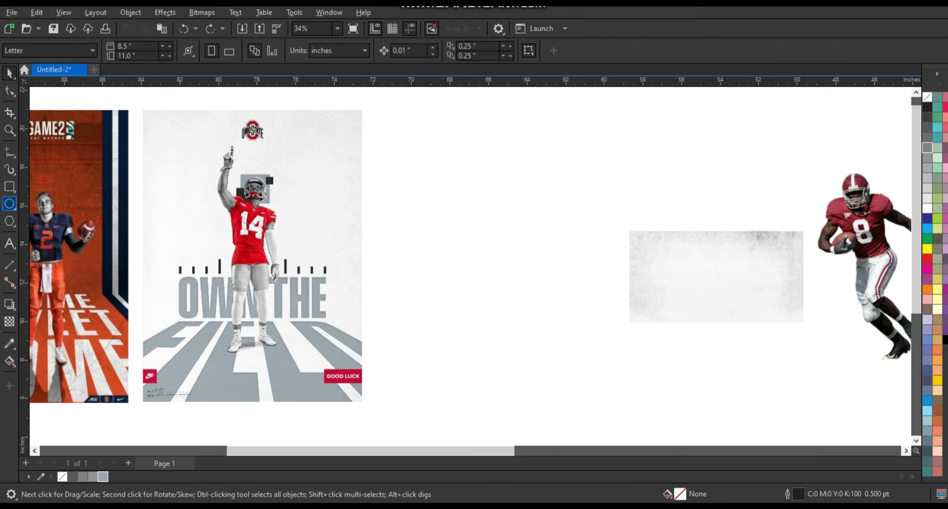
{"action": "left_click", "coordinate": [9, 186]}
{"action": "left_click_drag", "start_coordinate": [375, 111], "coordinate": [585, 408]}
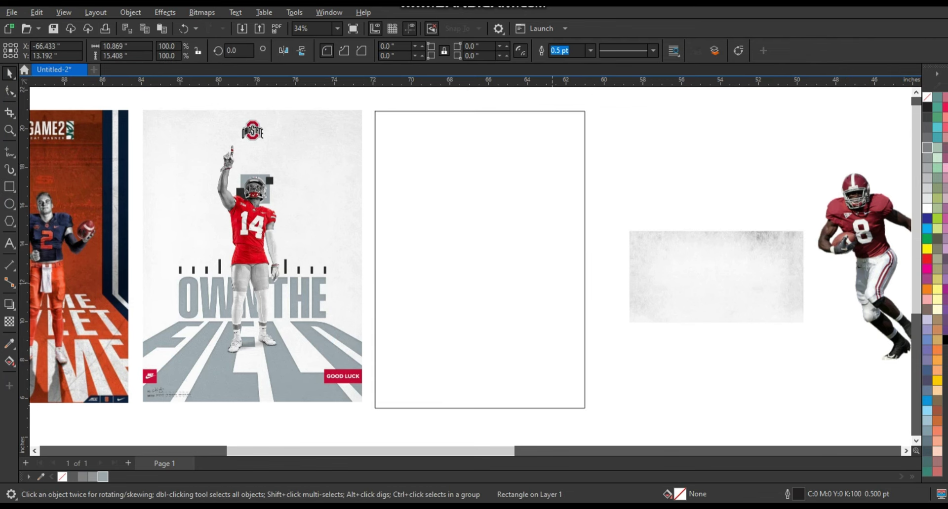
{"action": "key", "text": "space"}
Step: Enlarge the grey texture to about 220.5% and move it over the empty frame
{"action": "left_click_drag", "start_coordinate": [585, 346], "coordinate": [591, 343]}
{"action": "left_click", "coordinate": [716, 276]}
{"action": "left_click_drag", "start_coordinate": [625, 227], "coordinate": [495, 160]}
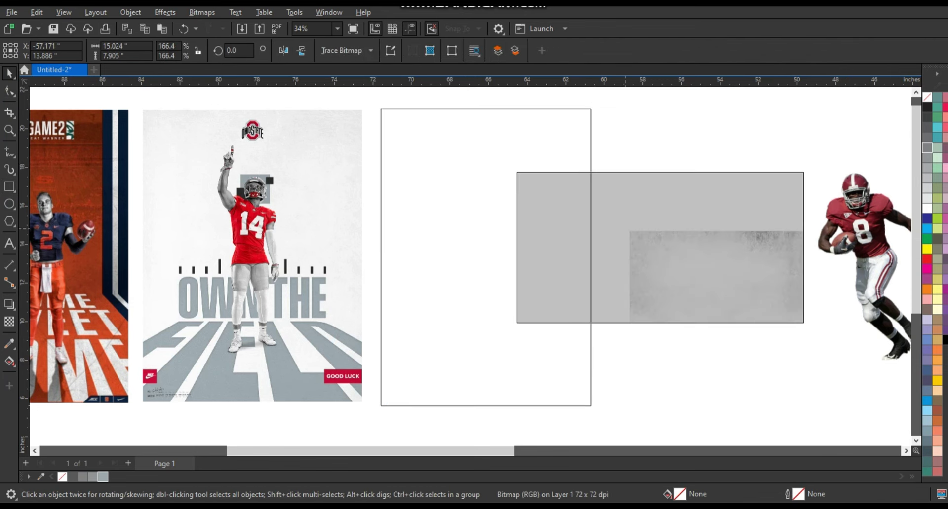
{"action": "left_click_drag", "start_coordinate": [649, 241], "coordinate": [567, 248]}
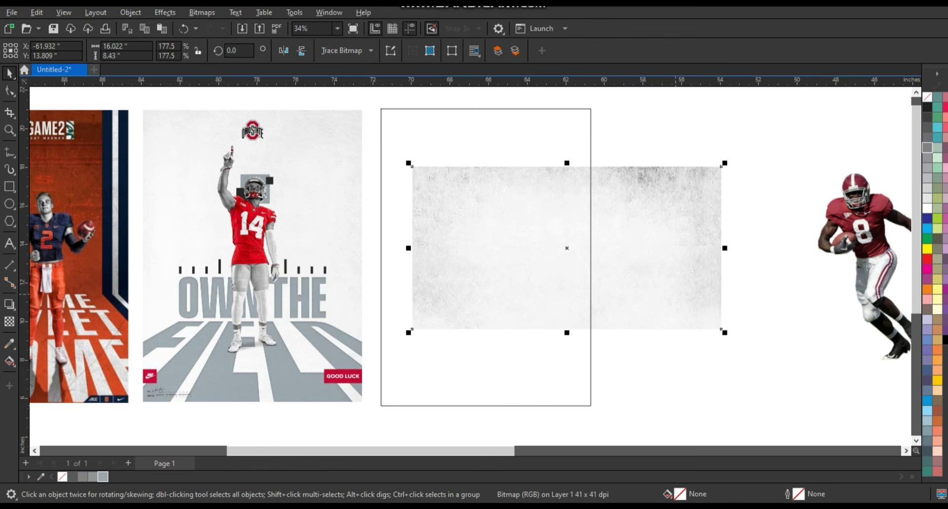
{"action": "left_click_drag", "start_coordinate": [725, 333], "coordinate": [798, 370]}
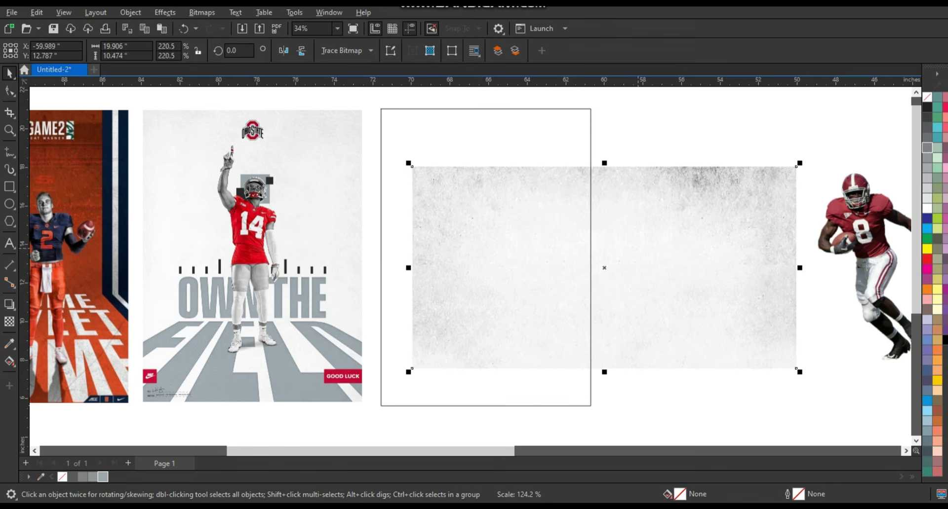
{"action": "left_click_drag", "start_coordinate": [604, 268], "coordinate": [568, 238]}
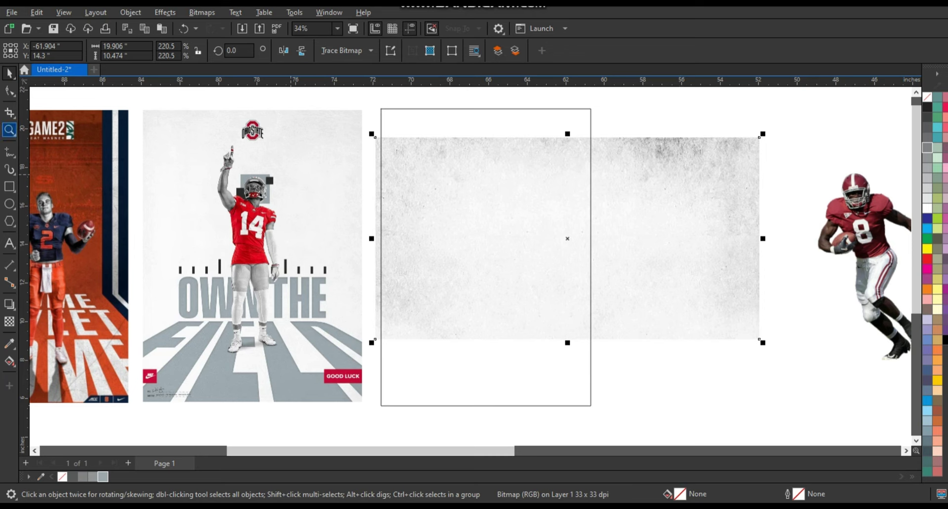
Step: Rotate the texture 90° to portrait and move it into the frame
{"action": "left_click", "coordinate": [9, 130]}
{"action": "left_click_drag", "start_coordinate": [350, 107], "coordinate": [792, 359]}
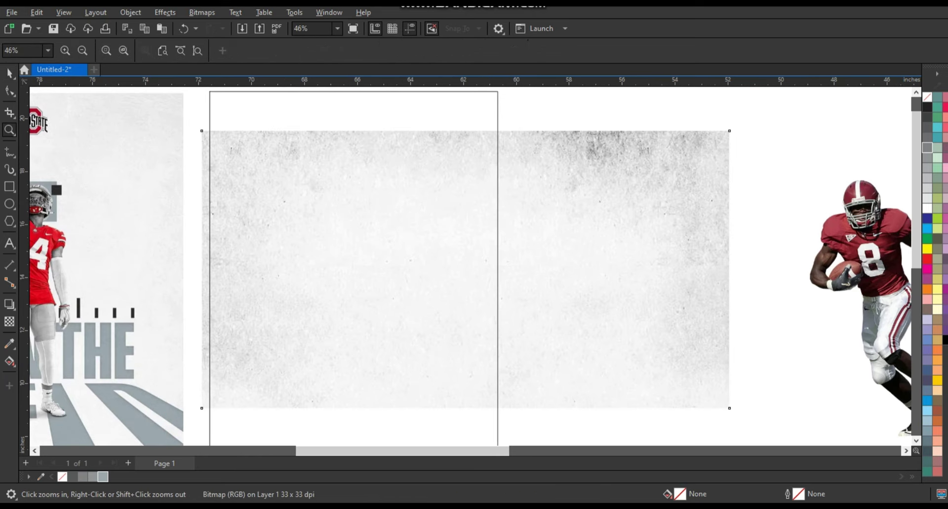
{"action": "key", "text": "space"}
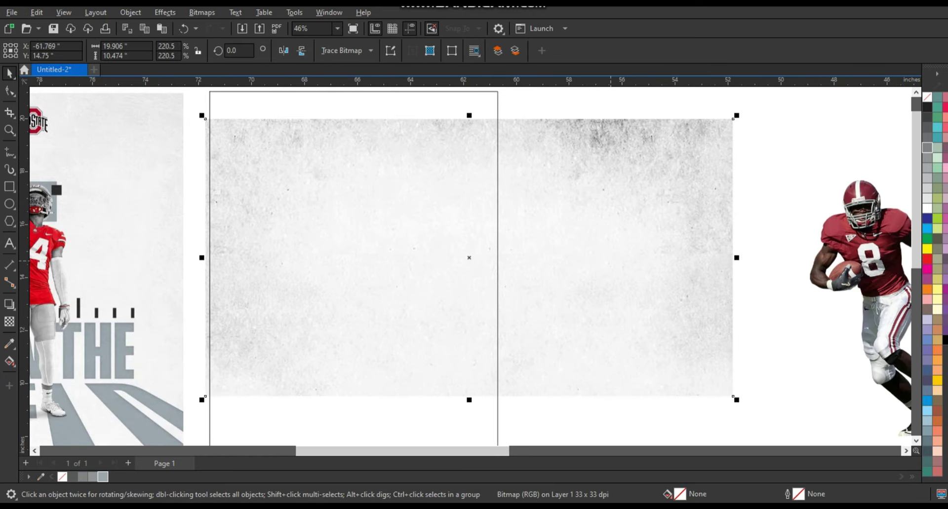
{"action": "scroll", "coordinate": [571, 296], "scroll_direction": "down", "scroll_amount": 1}
{"action": "scroll", "coordinate": [566, 278], "scroll_direction": "down", "scroll_amount": 1}
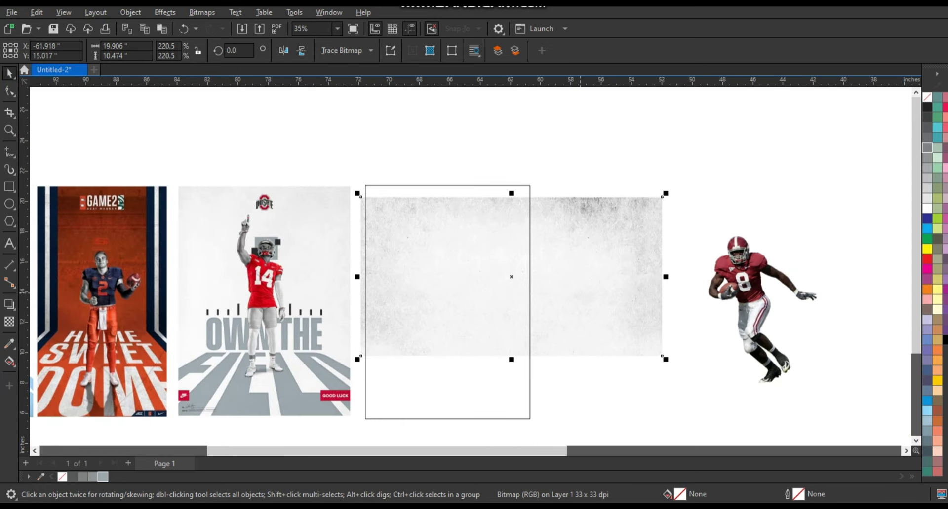
{"action": "scroll", "coordinate": [420, 269], "scroll_direction": "down", "scroll_amount": 1}
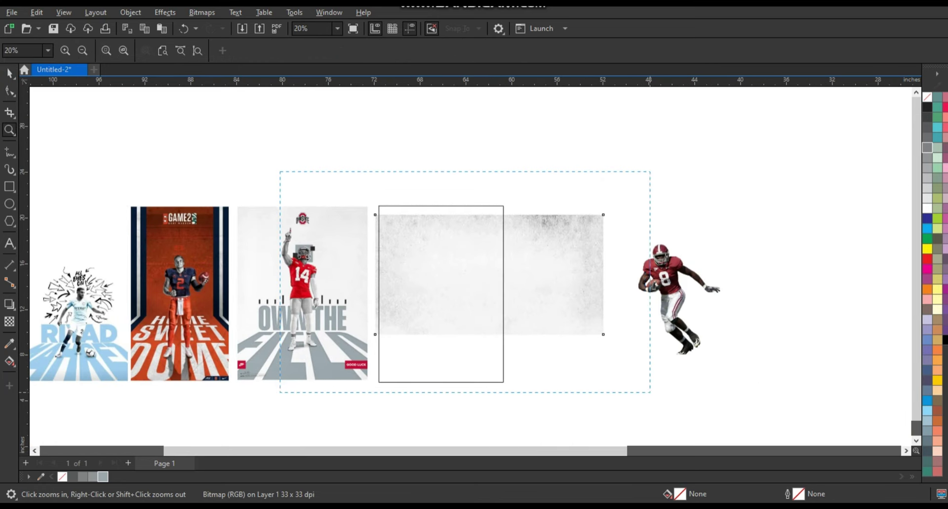
{"action": "left_click_drag", "start_coordinate": [280, 171], "coordinate": [650, 392]}
{"action": "key", "text": "space"}
{"action": "left_click", "coordinate": [509, 255]}
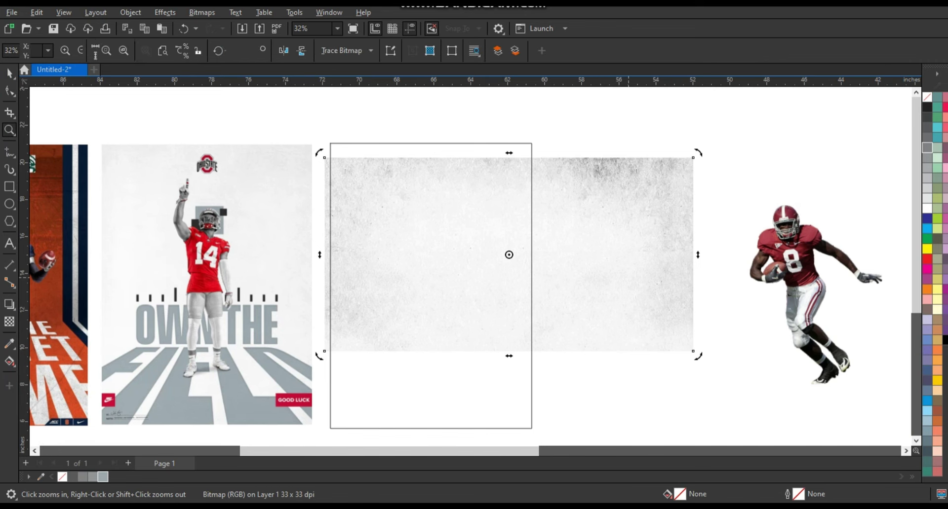
{"action": "left_click_drag", "start_coordinate": [698, 153], "coordinate": [428, 103]}
{"action": "scroll", "coordinate": [654, 275], "scroll_direction": "down", "scroll_amount": 1}
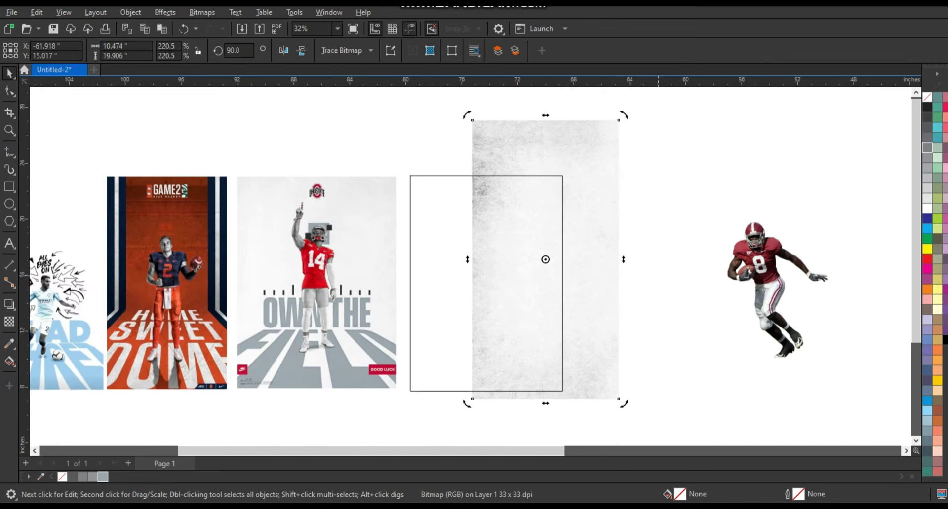
{"action": "left_click_drag", "start_coordinate": [594, 206], "coordinate": [533, 257]}
Step: Resize the texture to the page height and width, about 11.307 × 16.216 inches
{"action": "scroll", "coordinate": [534, 258], "scroll_direction": "down", "scroll_amount": 1}
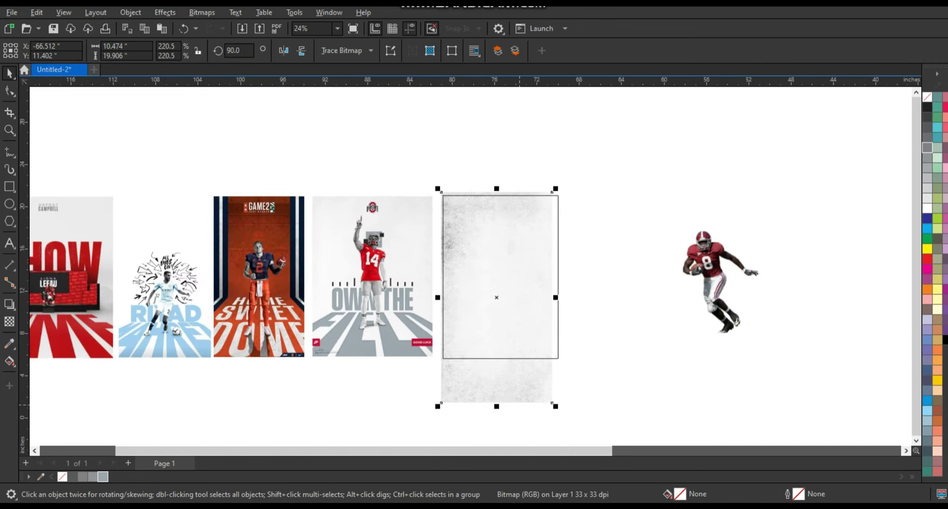
{"action": "left_click_drag", "start_coordinate": [496, 407], "coordinate": [496, 367]}
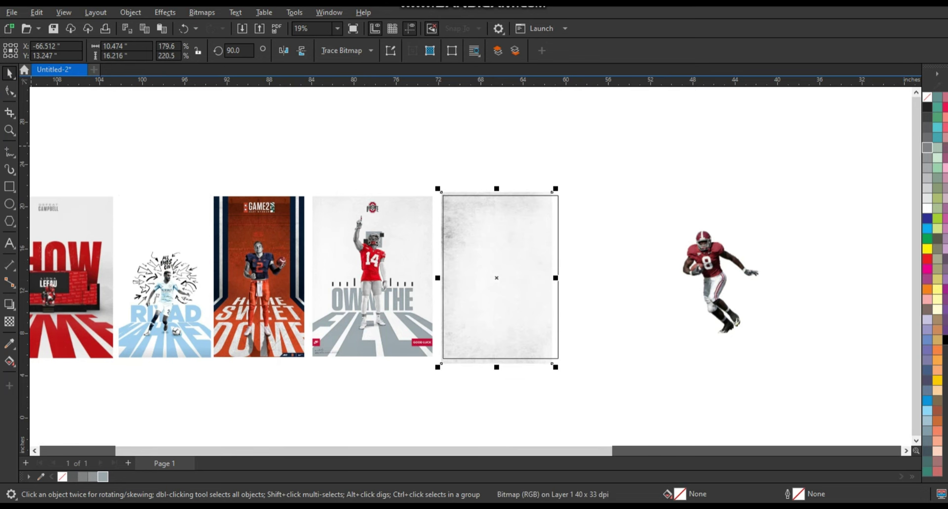
{"action": "key", "text": "z"}
{"action": "left_click_drag", "start_coordinate": [552, 322], "coordinate": [594, 373]}
{"action": "key", "text": "space"}
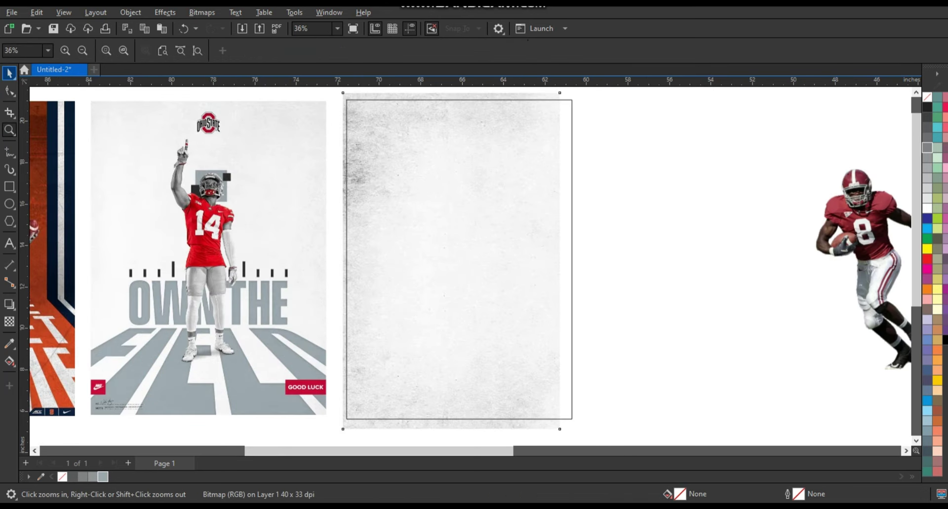
{"action": "left_click_drag", "start_coordinate": [563, 260], "coordinate": [580, 261]}
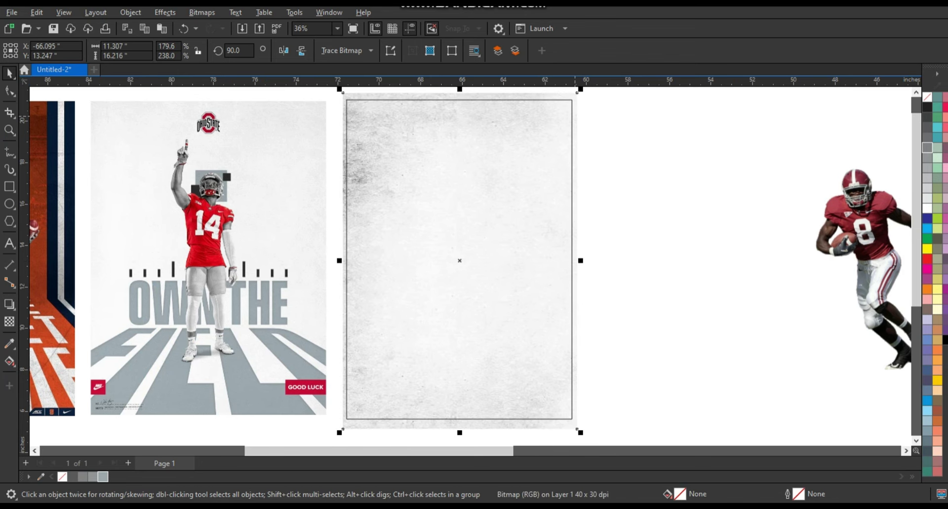
Step: PowerClip the grey texture inside the 10.869 × 15.408-inch rectangle and nudge it into alignment
{"action": "right_click", "coordinate": [576, 261]}
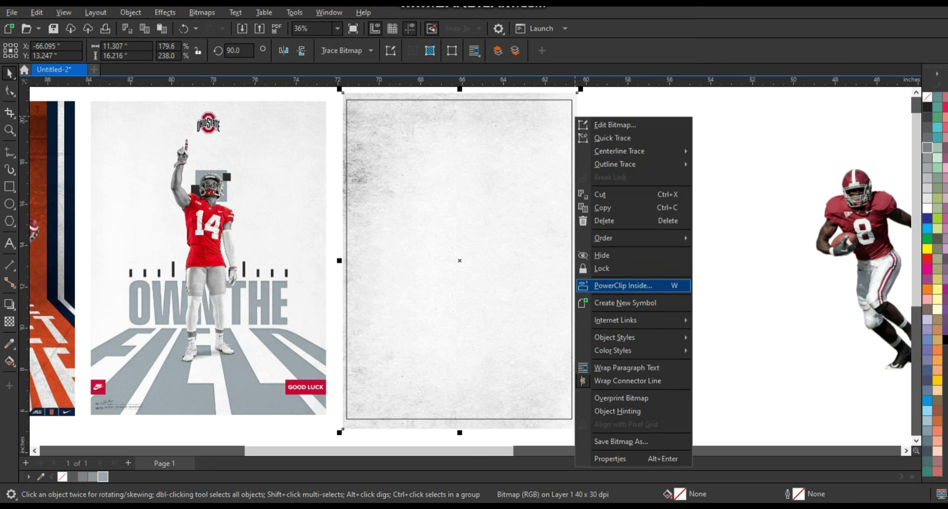
{"action": "key", "text": "Escape"}
{"action": "key", "text": "Escape"}
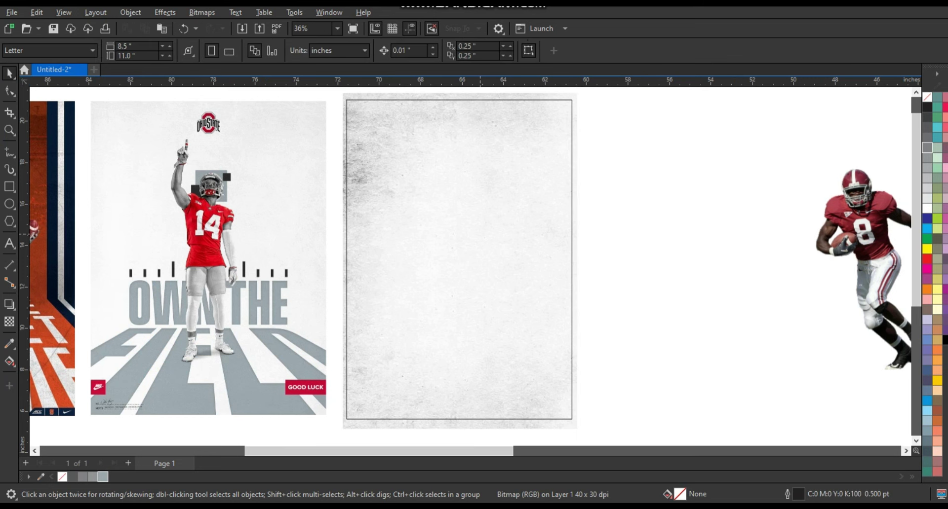
{"action": "left_click", "coordinate": [459, 261]}
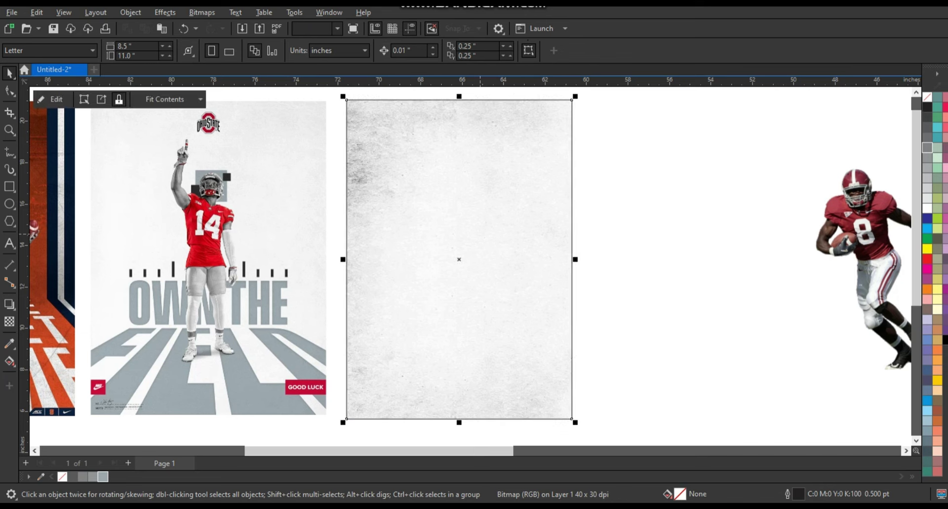
{"action": "mouse_move", "coordinate": [459, 261]}
{"action": "left_mouse_down"}
{"action": "mouse_move", "coordinate": [468, 261]}
{"action": "mouse_move", "coordinate": [450, 261]}
{"action": "left_mouse_up"}
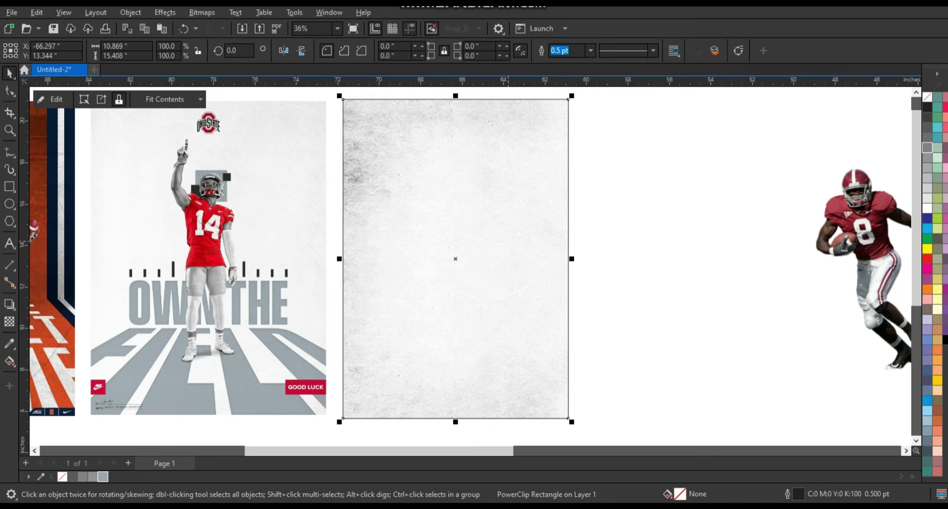
{"action": "left_click", "coordinate": [451, 260]}
Step: Add the OWN THE FIELD headline, enlarge it to about 114 pt and set it in Impact
{"action": "key", "text": "Escape"}
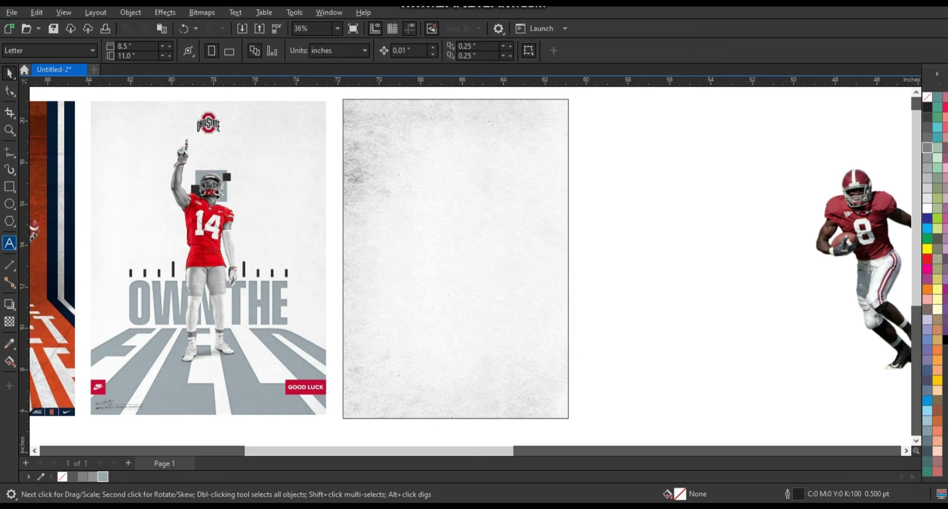
{"action": "key", "text": "F8"}
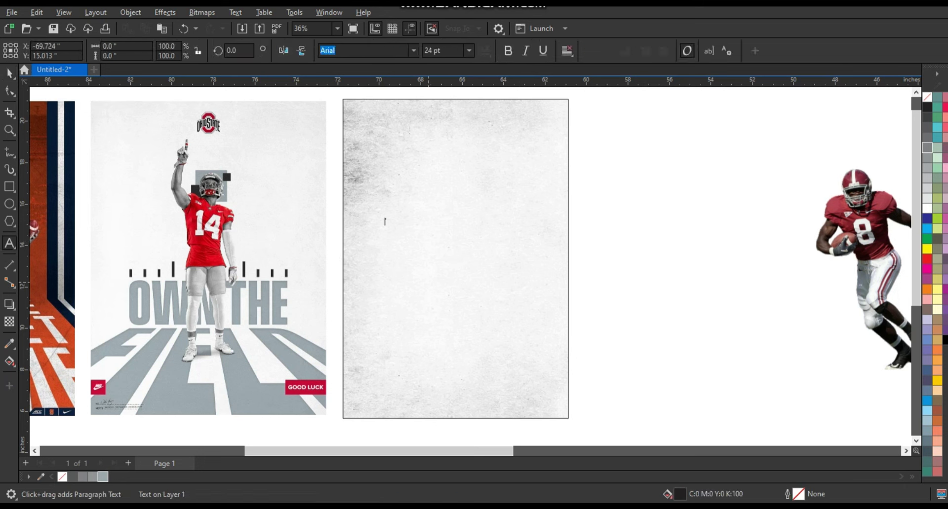
{"action": "type", "text": "OWN THE"}
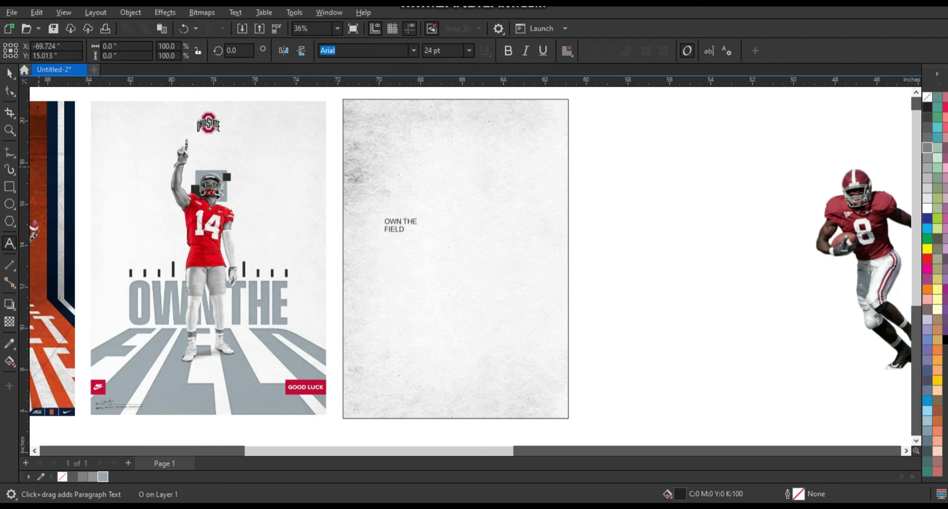
{"action": "key", "text": "ctrl+space"}
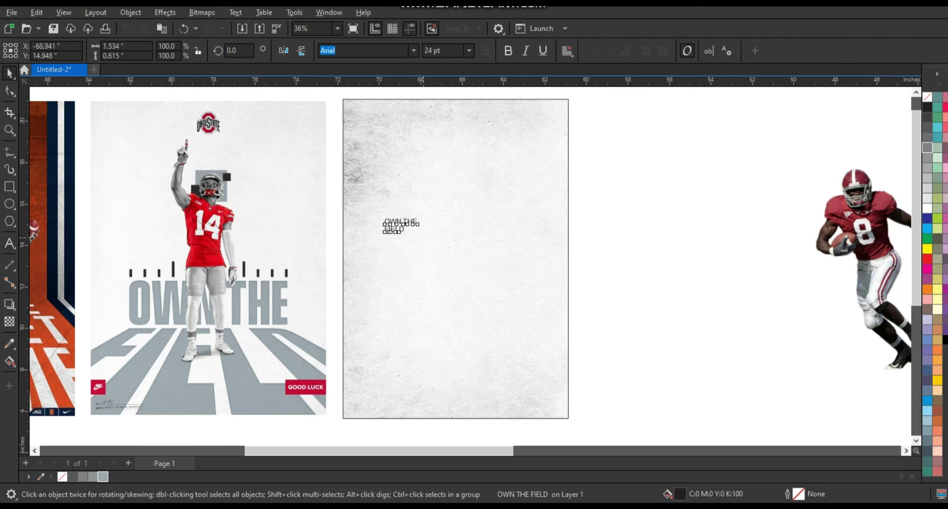
{"action": "left_click_drag", "start_coordinate": [420, 233], "coordinate": [540, 283]}
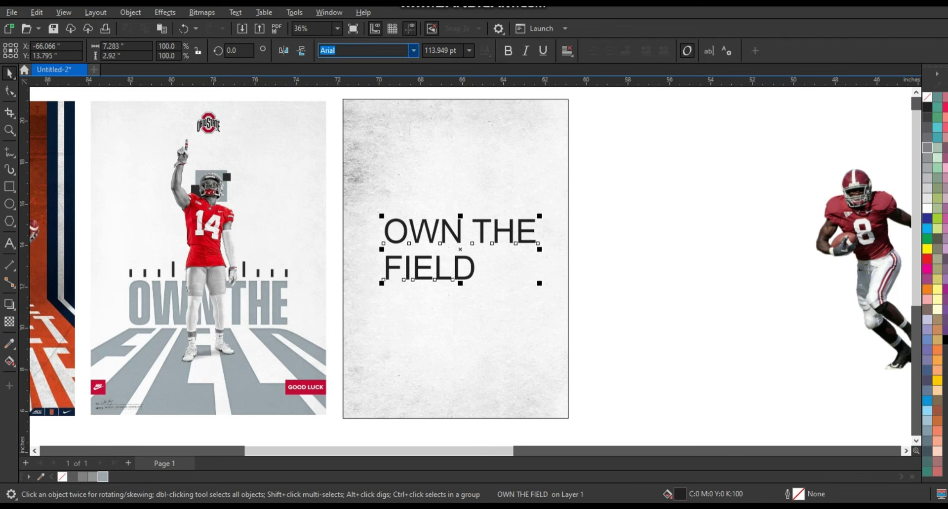
{"action": "left_click", "coordinate": [413, 50]}
{"action": "key", "text": "Escape"}
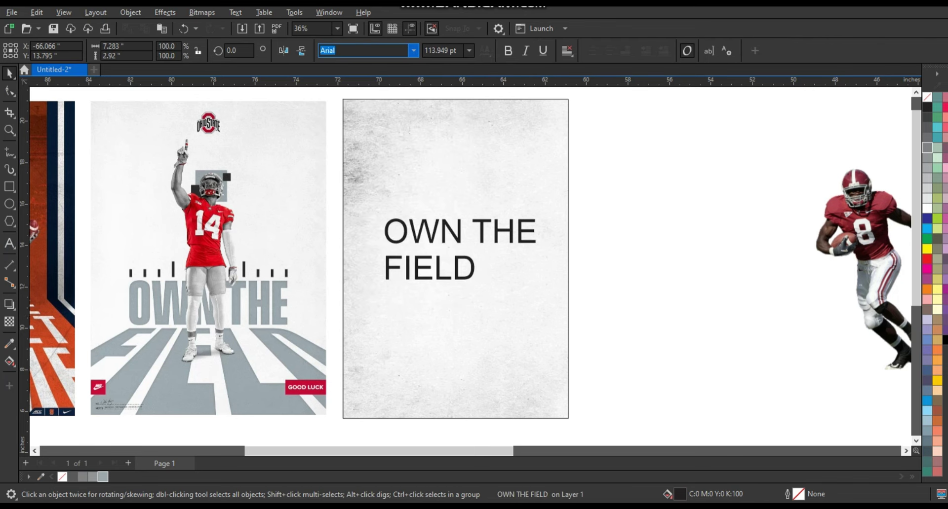
{"action": "type", "text": "Impact"}
{"action": "key", "text": "Return"}
Step: Split the headline into two lines, enlarge FIELD to about 242 pt, and move both into the lower frame
{"action": "key", "text": "ctrl+k"}
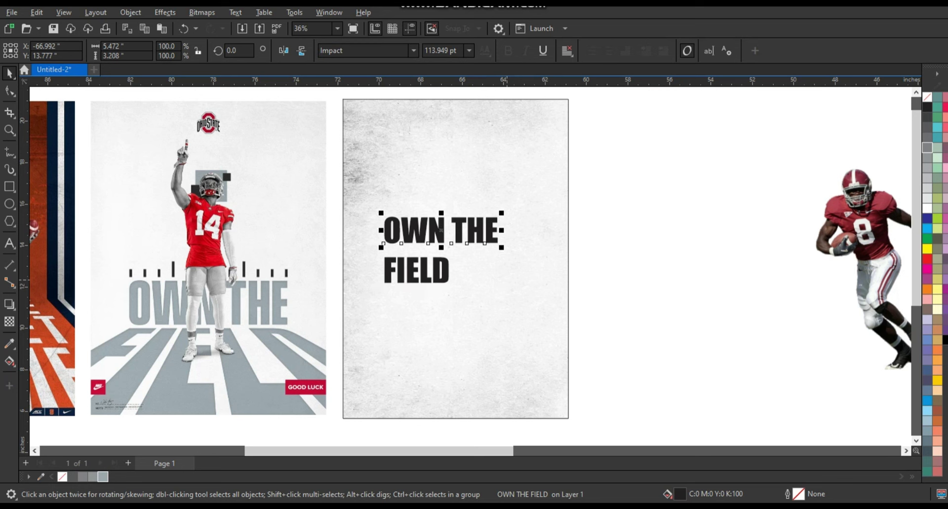
{"action": "left_click", "coordinate": [414, 276]}
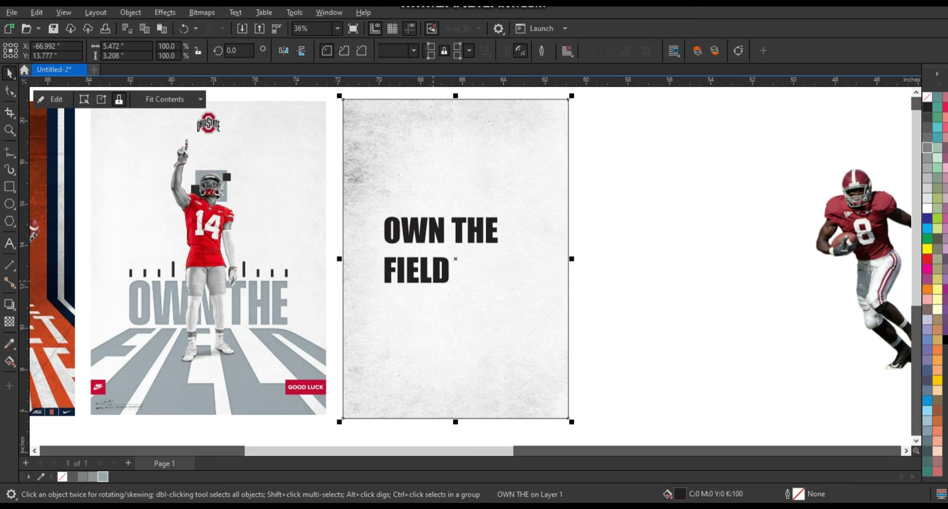
{"action": "left_click", "coordinate": [417, 270]}
{"action": "mouse_move", "coordinate": [452, 287]}
{"action": "left_mouse_down"}
{"action": "mouse_move", "coordinate": [540, 321]}
{"action": "mouse_move", "coordinate": [509, 308]}
{"action": "left_mouse_up"}
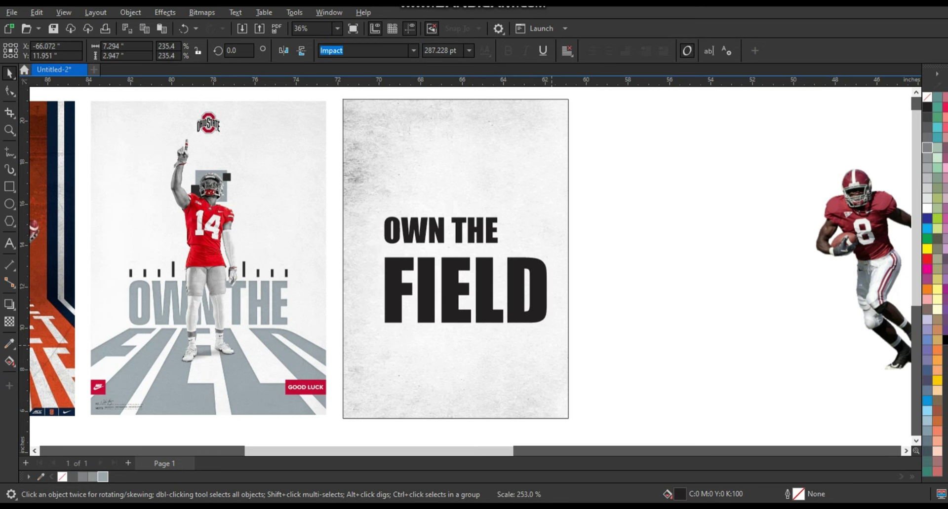
{"action": "left_click", "coordinate": [439, 231]}
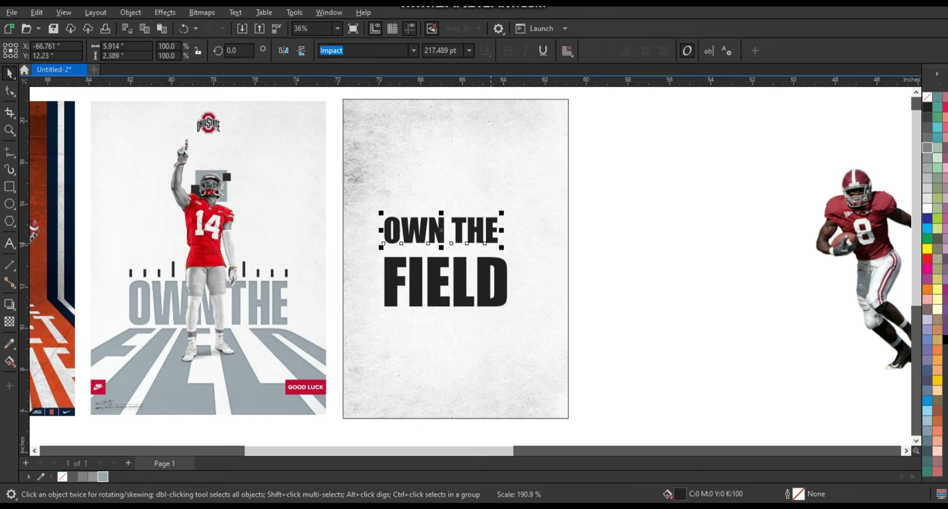
{"action": "left_click_drag", "start_coordinate": [440, 231], "coordinate": [439, 239]}
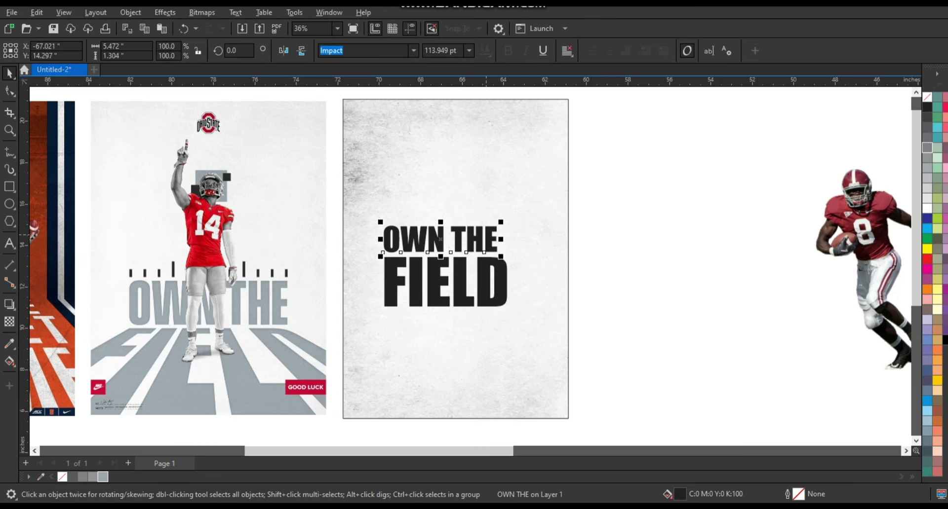
{"action": "key", "text": "Escape"}
{"action": "left_click", "coordinate": [440, 240]}
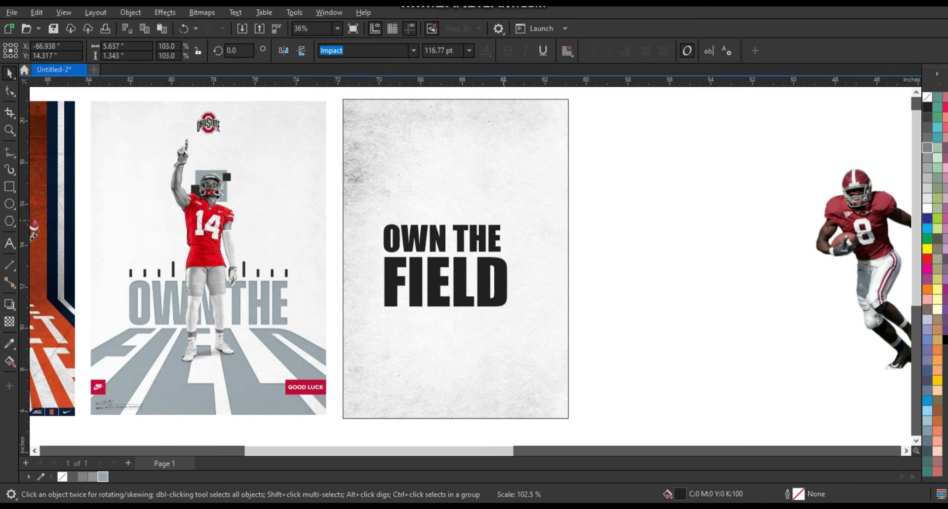
{"action": "left_click_drag", "start_coordinate": [501, 256], "coordinate": [509, 259]}
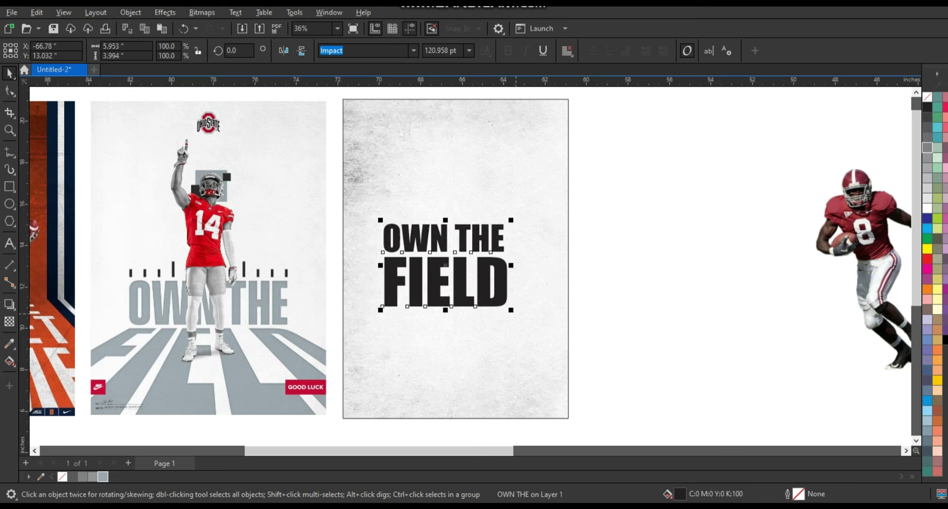
{"action": "left_click_drag", "start_coordinate": [511, 310], "coordinate": [546, 339]}
{"action": "left_click_drag", "start_coordinate": [462, 279], "coordinate": [460, 326]}
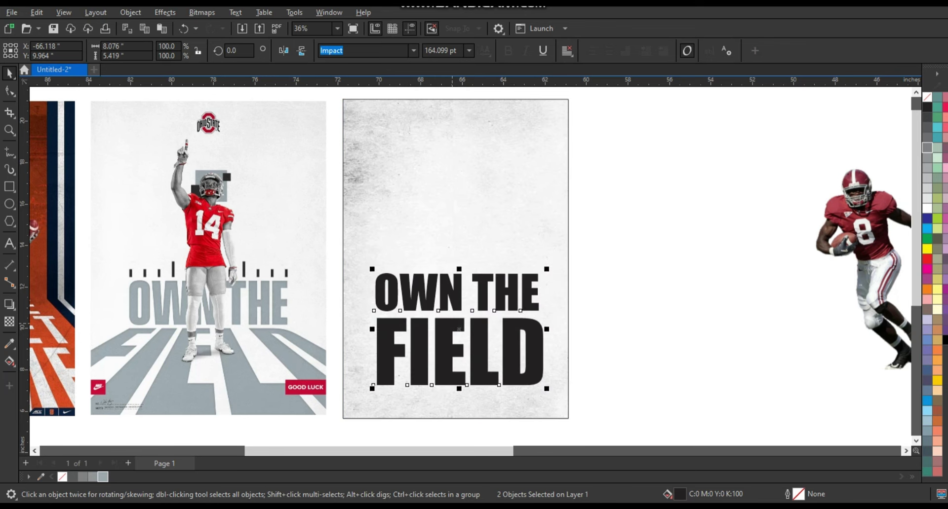
Step: Fill both headline lines with light grey #9CA7AD
{"action": "left_click", "coordinate": [459, 326]}
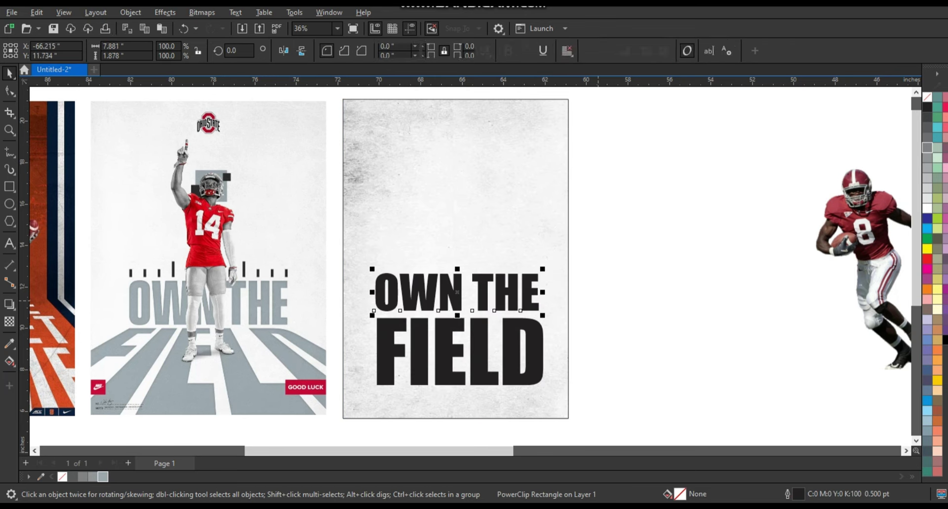
{"action": "left_click_drag", "start_coordinate": [582, 249], "coordinate": [371, 390]}
{"action": "left_click", "coordinate": [103, 477]}
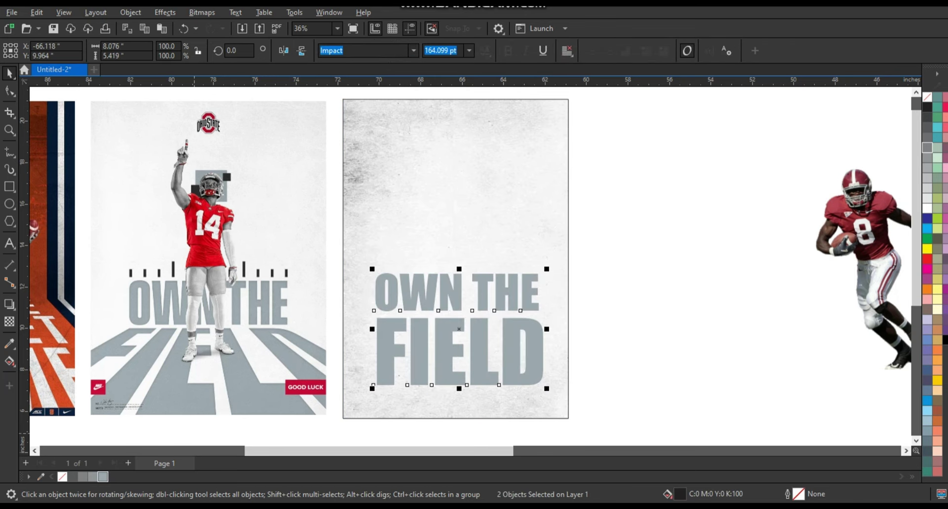
{"action": "key", "text": "Escape"}
Step: Stretch the OWN THE line taller and convert it to curves
{"action": "left_click", "coordinate": [420, 293]}
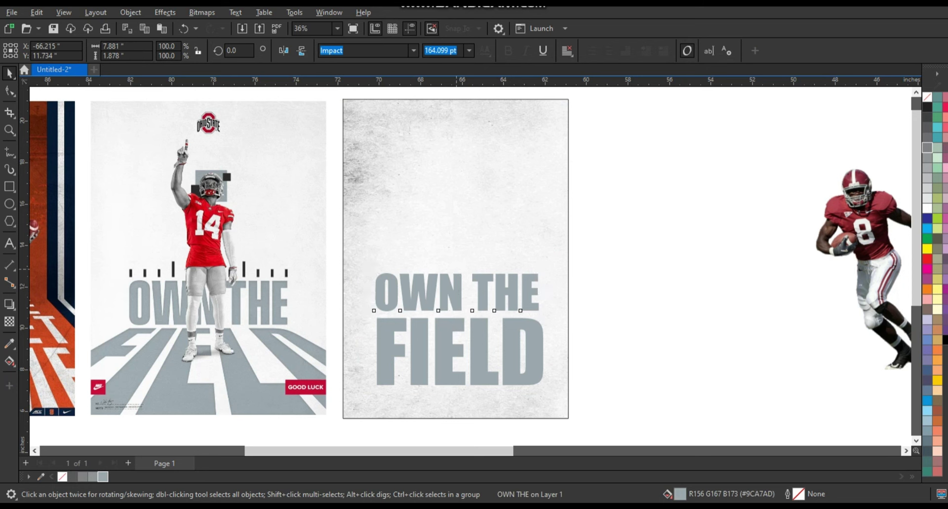
{"action": "left_click_drag", "start_coordinate": [457, 270], "coordinate": [457, 263]}
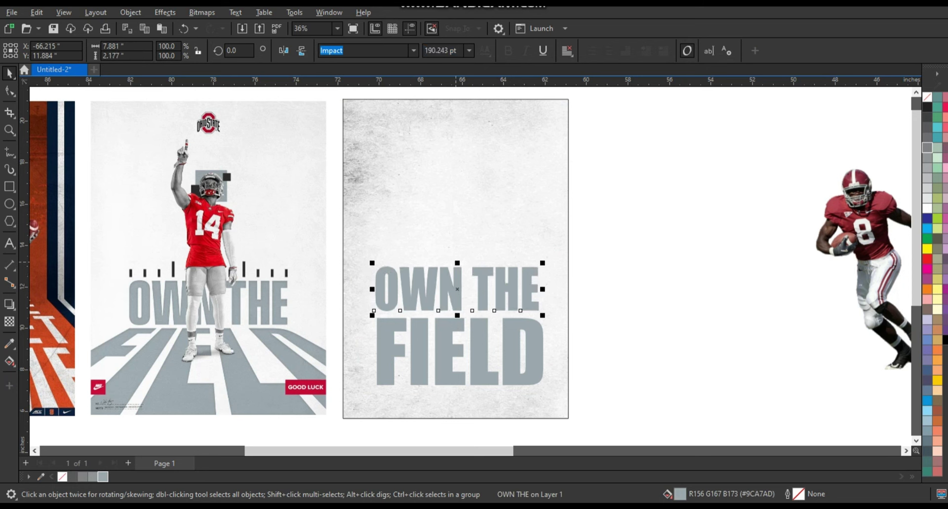
{"action": "key", "text": "ctrl+q"}
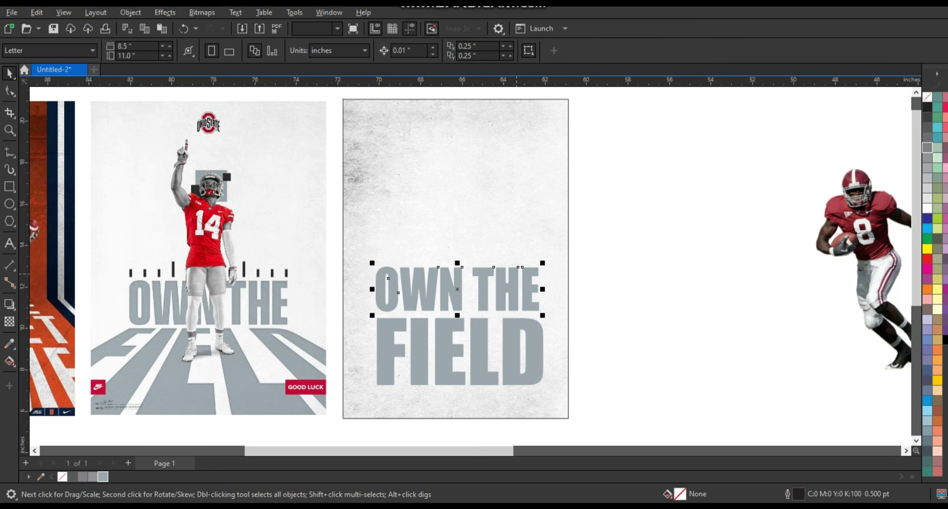
{"action": "left_click", "coordinate": [460, 352]}
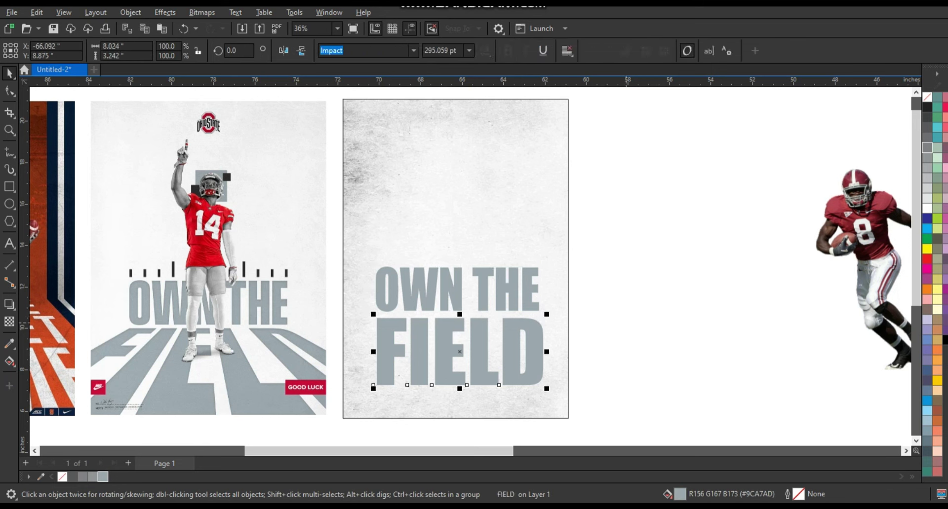
{"action": "key", "text": "ctrl+q"}
{"action": "key", "text": "Up"}
{"action": "key", "text": "Up"}
{"action": "key", "text": "Up"}
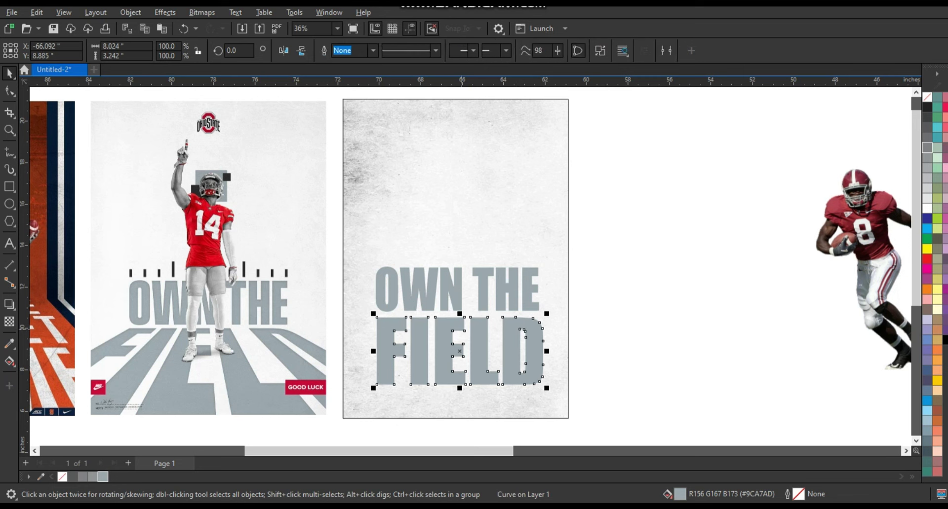
{"action": "key", "text": "Up"}
{"action": "key", "text": "Up"}
{"action": "key", "text": "Up"}
{"action": "key", "text": "Up"}
{"action": "key", "text": "Up"}
{"action": "key", "text": "Up"}
{"action": "key", "text": "Up"}
{"action": "key", "text": "Up"}
{"action": "key", "text": "Up"}
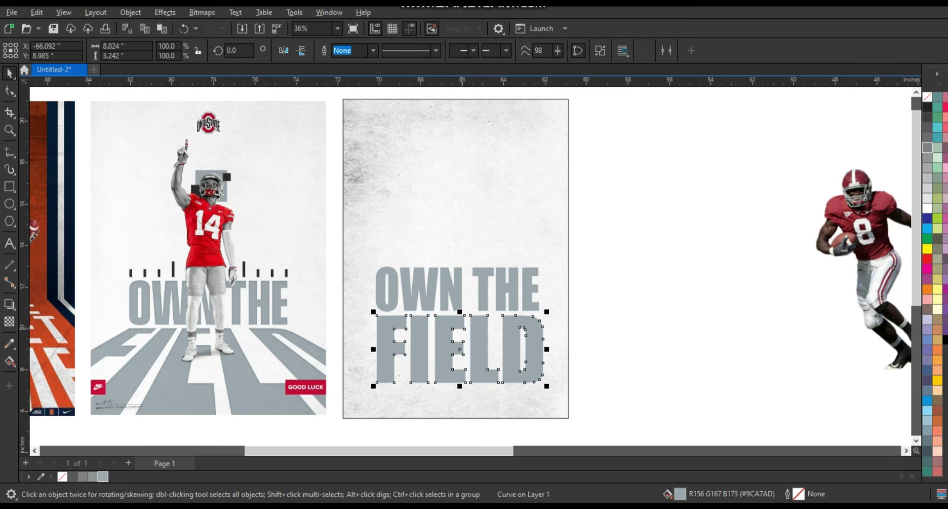
{"action": "key", "text": "Up"}
{"action": "key", "text": "Up"}
{"action": "key", "text": "Escape"}
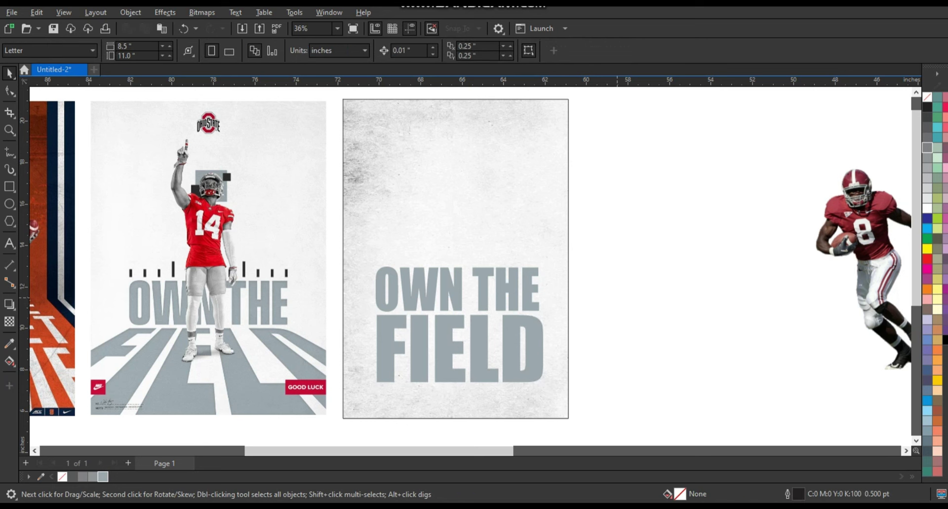
{"action": "key", "text": "Tab"}
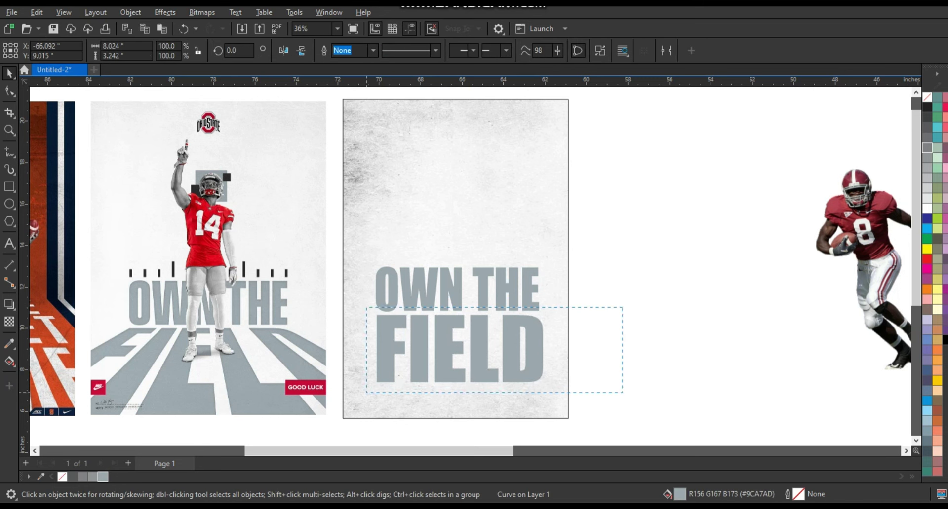
{"action": "key", "text": "Escape"}
{"action": "key", "text": "Tab"}
{"action": "key", "text": "Escape"}
{"action": "key", "text": "Tab"}
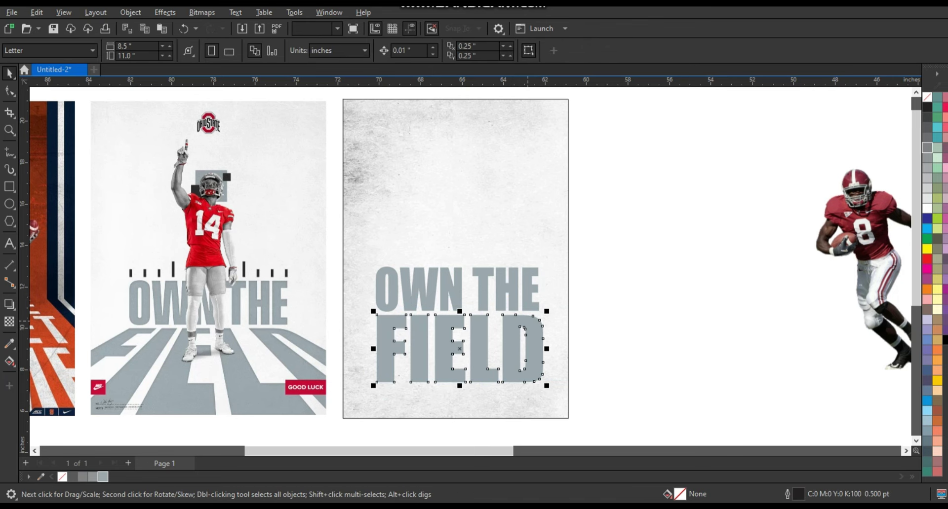
{"action": "scroll", "coordinate": [642, 321], "scroll_direction": "down", "scroll_amount": 1}
{"action": "scroll", "coordinate": [294, 342], "scroll_direction": "down", "scroll_amount": 1}
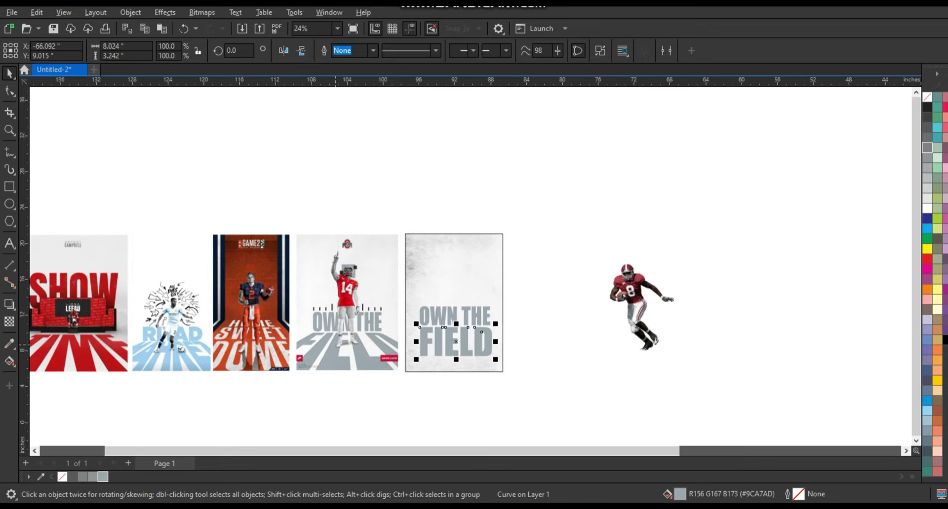
{"action": "scroll", "coordinate": [293, 341], "scroll_direction": "down", "scroll_amount": 1}
{"action": "left_click", "coordinate": [9, 130]}
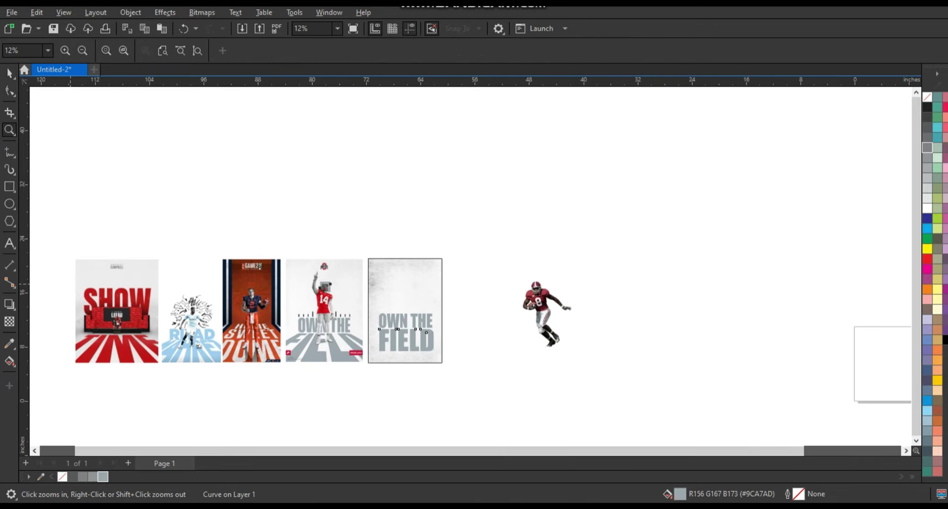
{"action": "left_click_drag", "start_coordinate": [468, 353], "coordinate": [496, 365]}
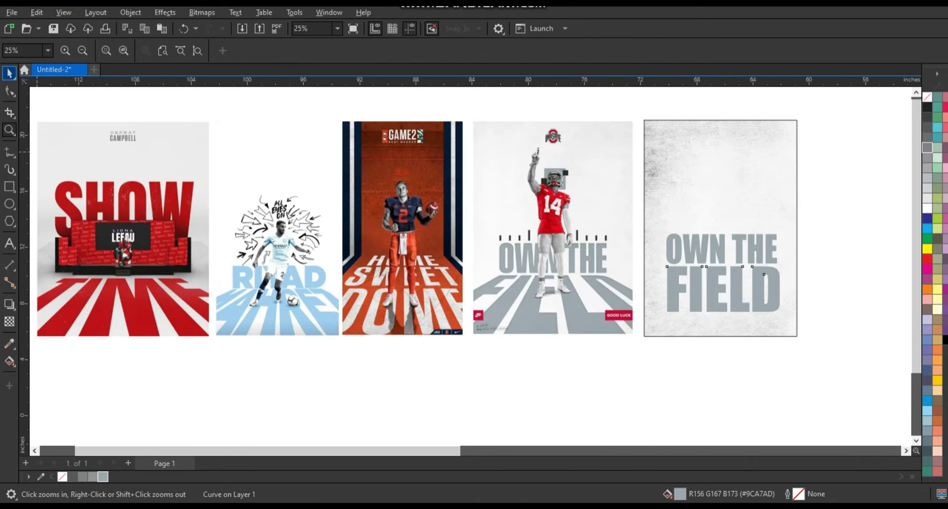
{"action": "left_click", "coordinate": [10, 73]}
{"action": "key", "text": "Escape"}
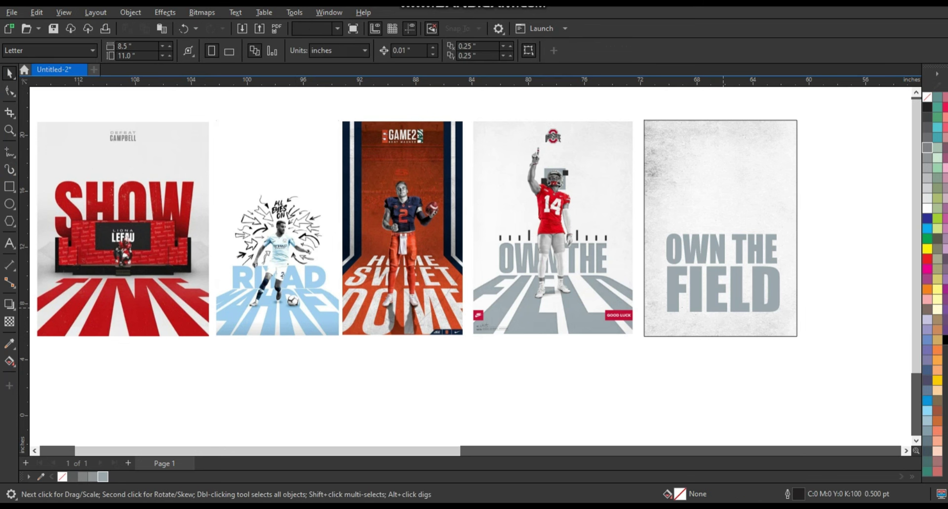
{"action": "left_click", "coordinate": [723, 289]}
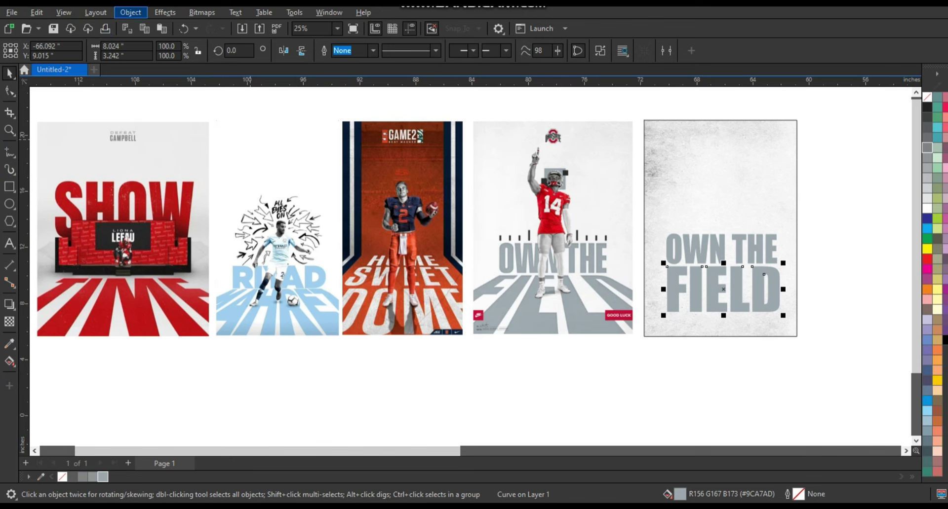
Step: Add a perspective to FIELD, pulling its bottom corners outward past the poster's sides
{"action": "left_click", "coordinate": [130, 13]}
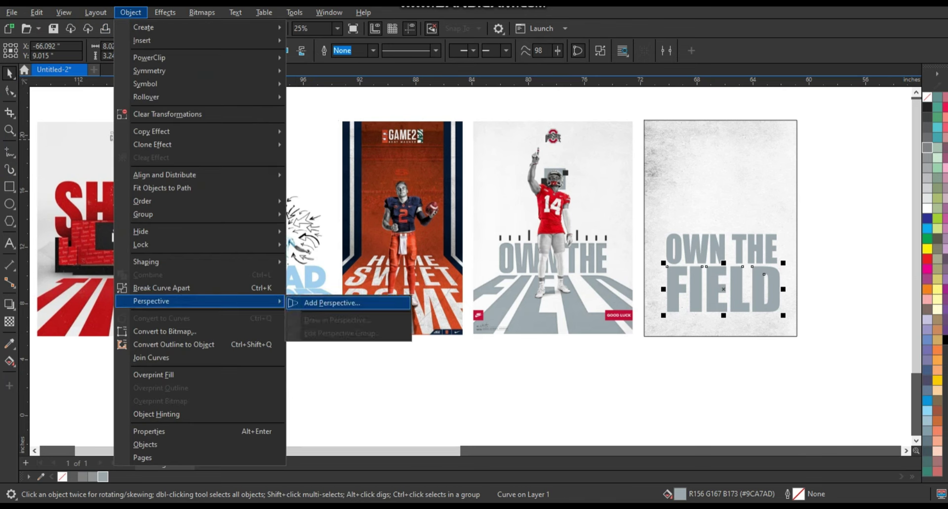
{"action": "left_click", "coordinate": [331, 303]}
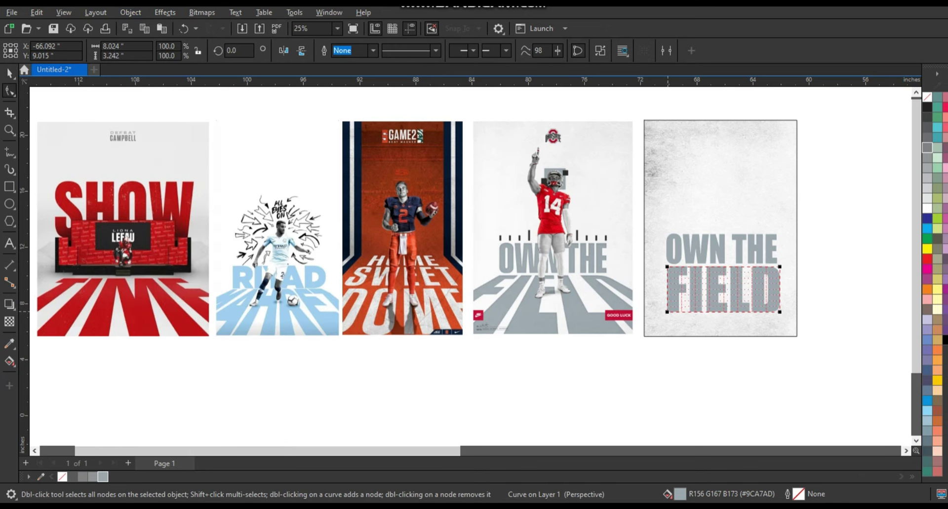
{"action": "left_click_drag", "start_coordinate": [779, 312], "coordinate": [793, 320]}
{"action": "left_click_drag", "start_coordinate": [667, 312], "coordinate": [601, 333]}
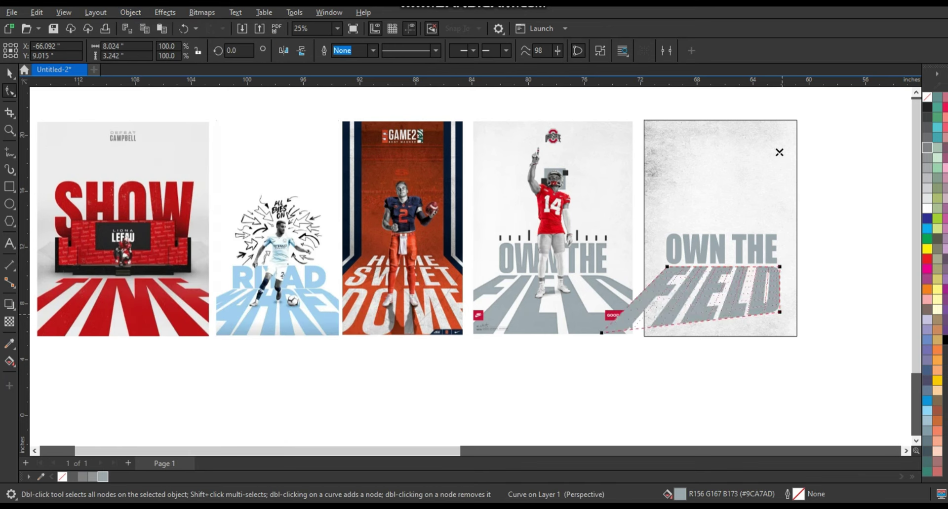
{"action": "left_click_drag", "start_coordinate": [793, 321], "coordinate": [847, 341]}
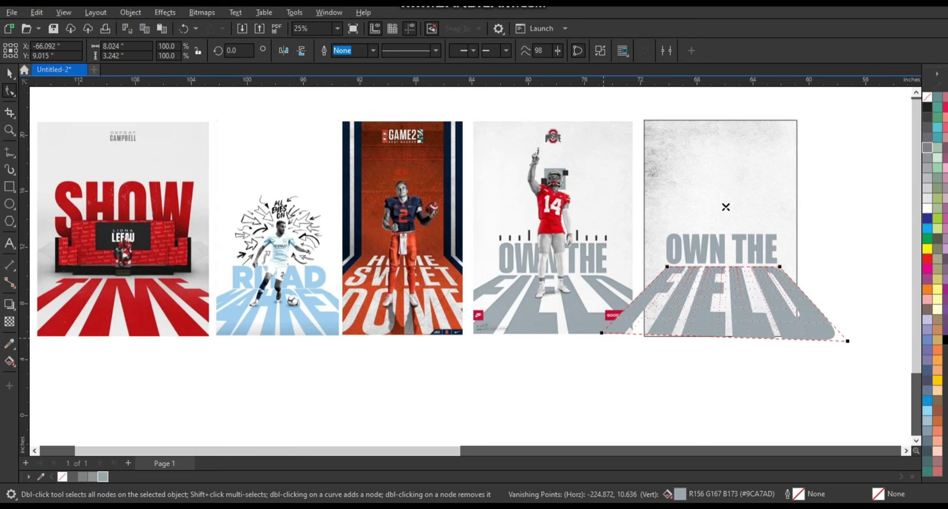
{"action": "left_click_drag", "start_coordinate": [601, 333], "coordinate": [584, 347]}
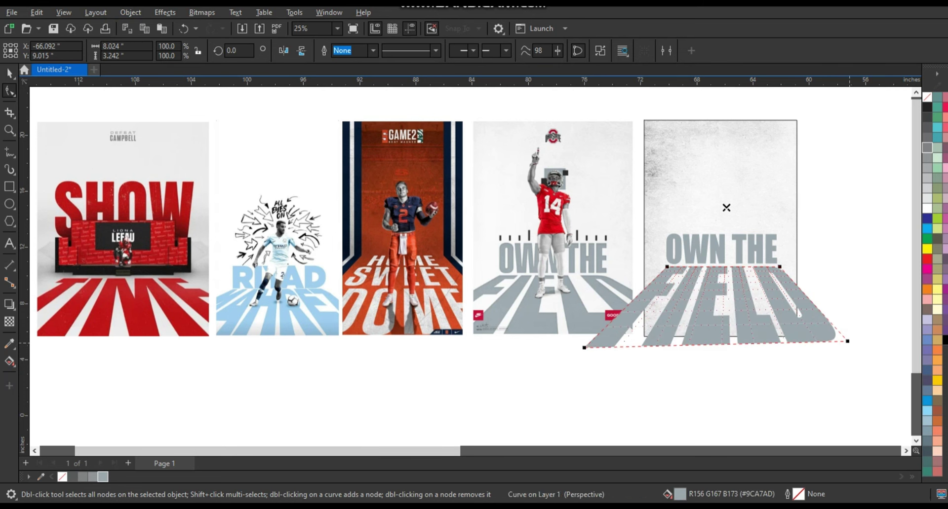
{"action": "left_click_drag", "start_coordinate": [847, 341], "coordinate": [886, 346]}
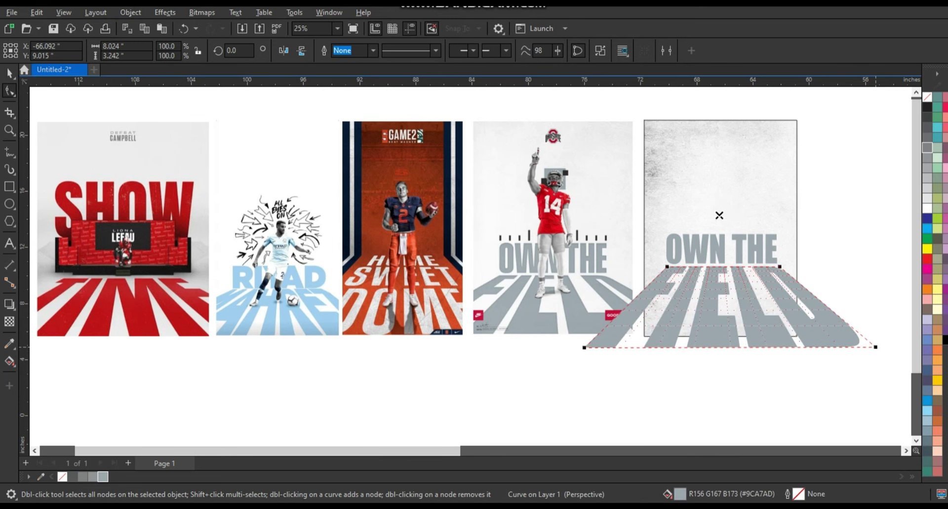
{"action": "left_click_drag", "start_coordinate": [584, 348], "coordinate": [568, 347]}
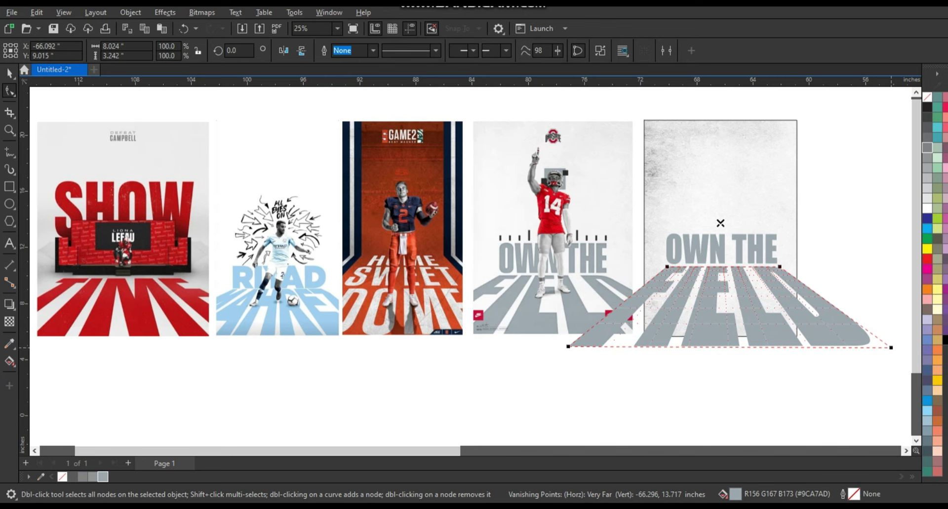
{"action": "key", "text": "space"}
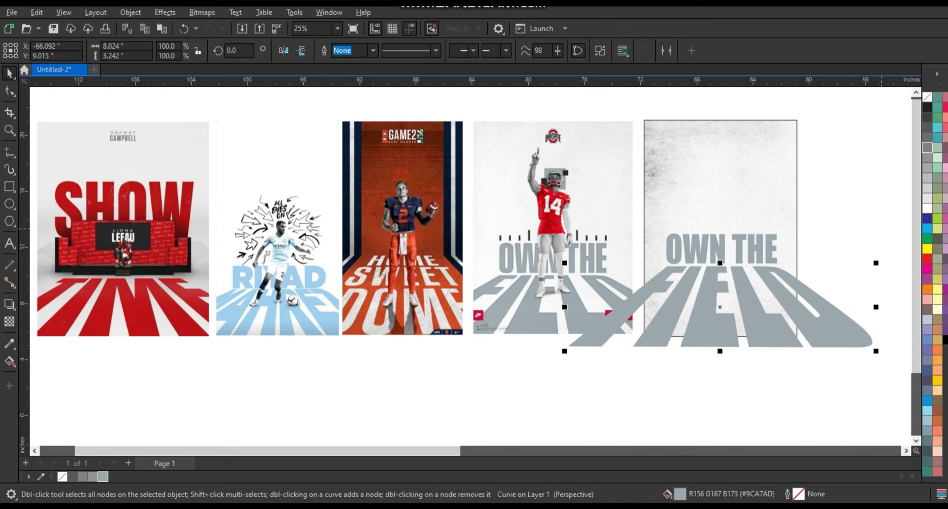
Step: PowerClip the flared FIELD lettering inside the grey poster frame
{"action": "right_click", "coordinate": [702, 296]}
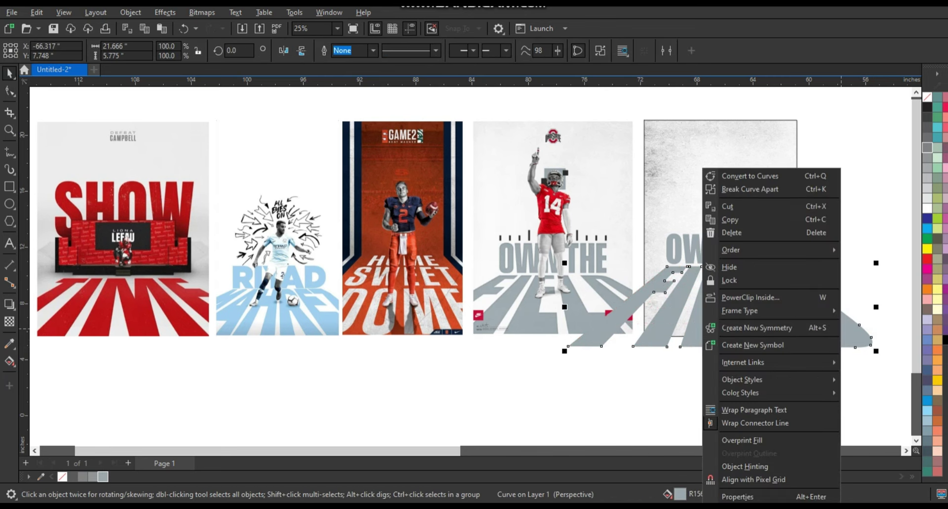
{"action": "key", "text": "Escape"}
{"action": "key", "text": "Escape"}
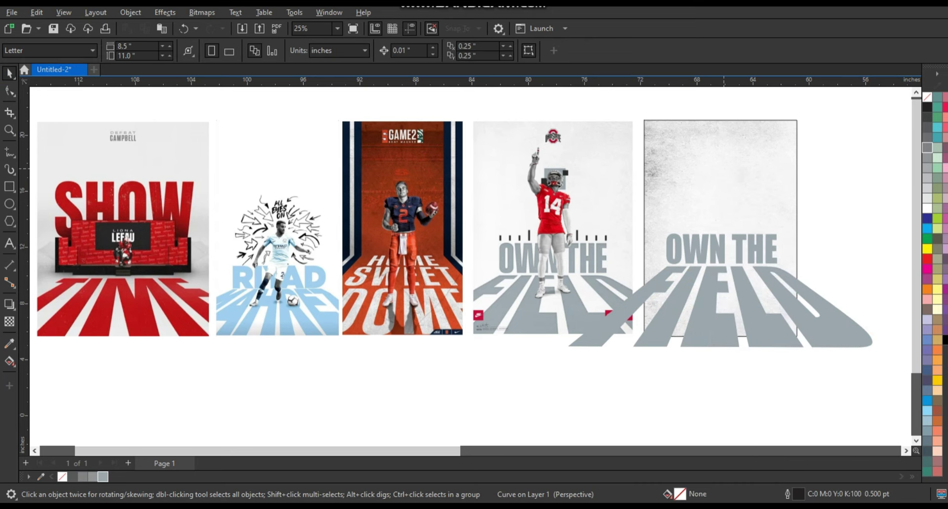
{"action": "left_click", "coordinate": [721, 173]}
{"action": "left_click", "coordinate": [721, 249]}
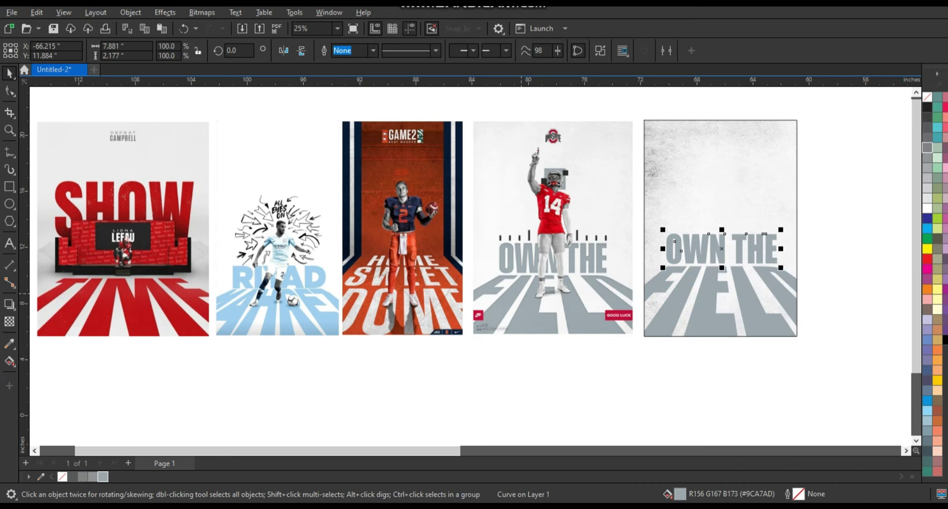
Step: Drag the running player image into the grey poster
{"action": "scroll", "coordinate": [527, 287], "scroll_direction": "down", "scroll_amount": 1}
{"action": "left_click", "coordinate": [846, 255]}
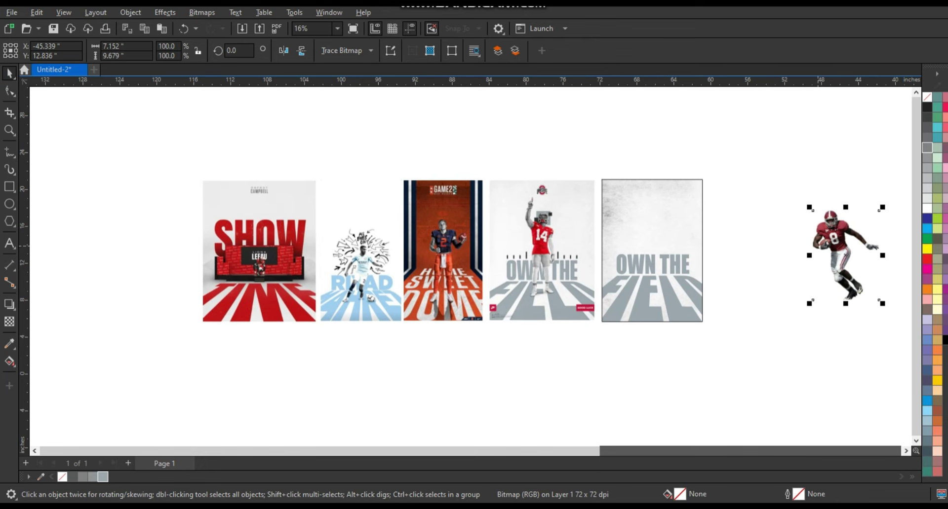
{"action": "left_click_drag", "start_coordinate": [846, 254], "coordinate": [613, 316]}
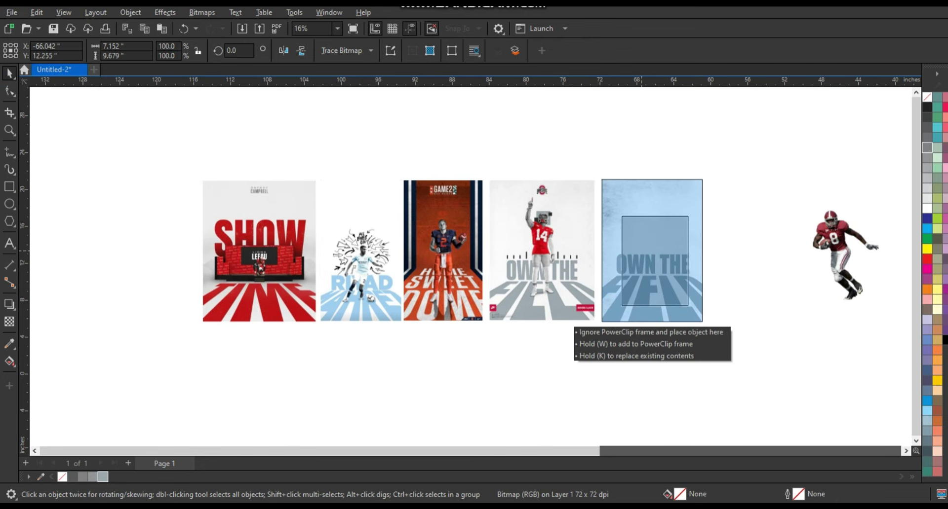
Step: Zoom in on the posters, then nudge the #8 player up and scale it down over the lettering
{"action": "left_click_drag", "start_coordinate": [482, 175], "coordinate": [770, 340]}
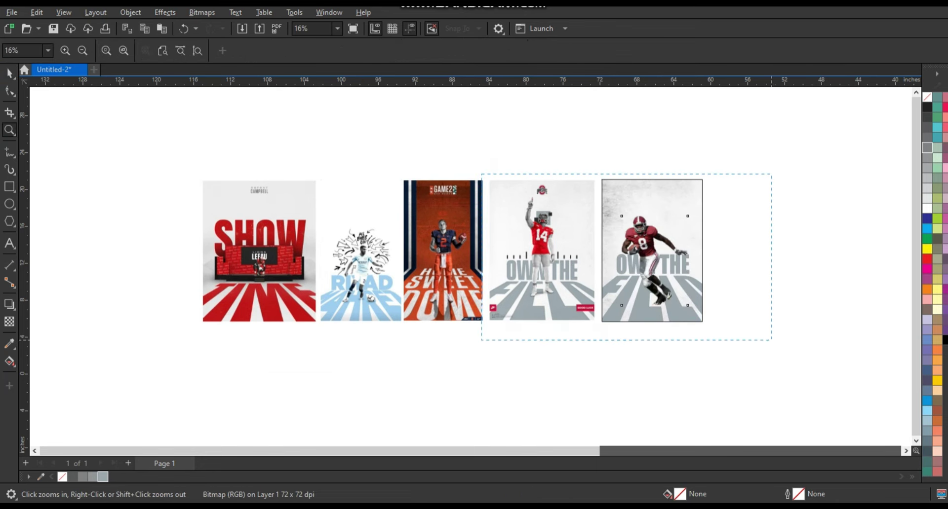
{"action": "key", "text": "space"}
{"action": "left_click_drag", "start_coordinate": [508, 247], "coordinate": [517, 238]}
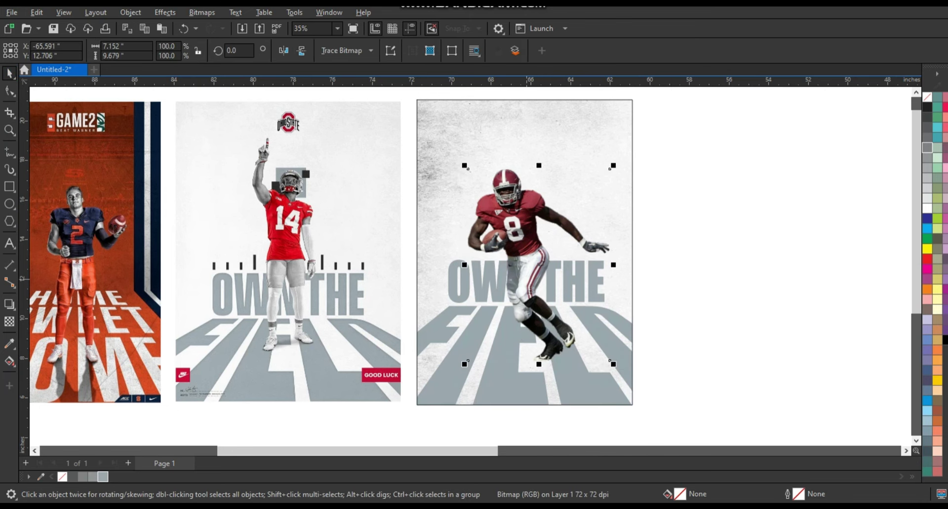
{"action": "mouse_move", "coordinate": [613, 364]}
{"action": "left_mouse_down"}
{"action": "mouse_move", "coordinate": [597, 351]}
{"action": "mouse_move", "coordinate": [608, 361]}
{"action": "left_mouse_up"}
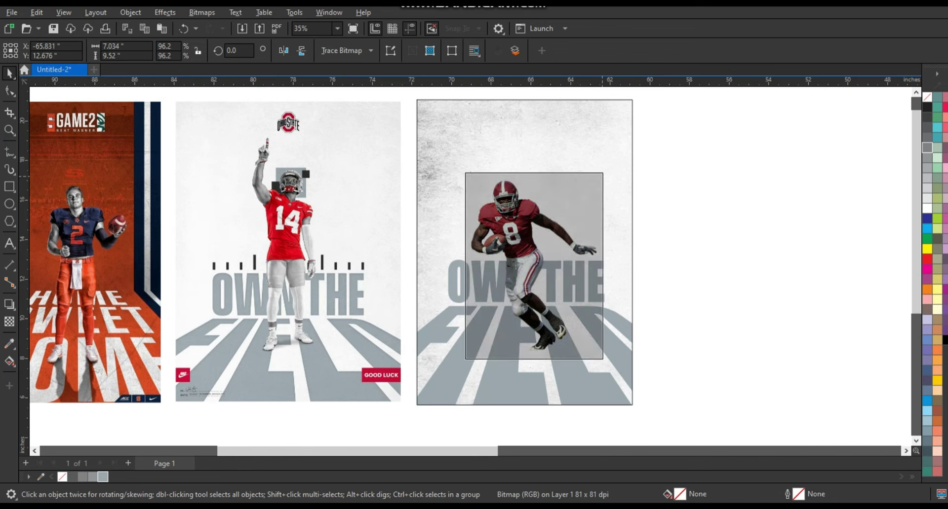
{"action": "key", "text": "Escape"}
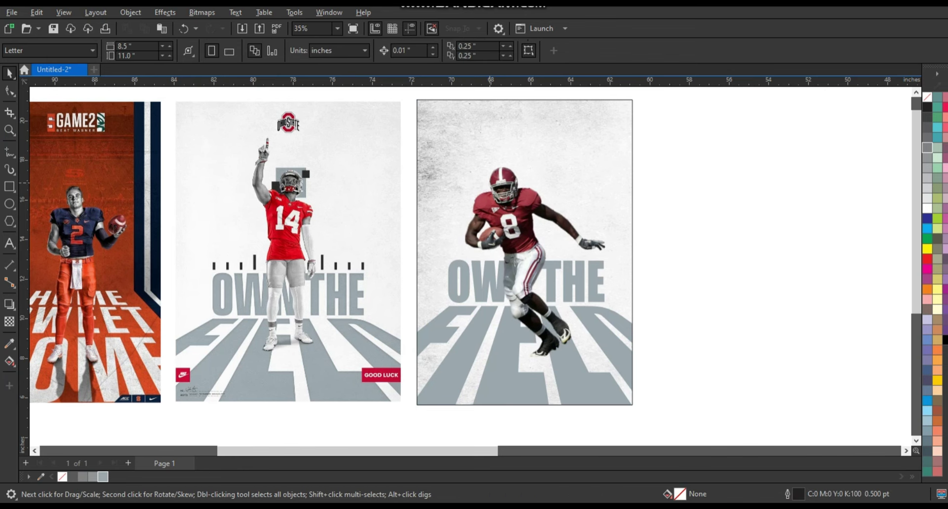
{"action": "scroll", "coordinate": [470, 290], "scroll_direction": "down", "scroll_amount": 1}
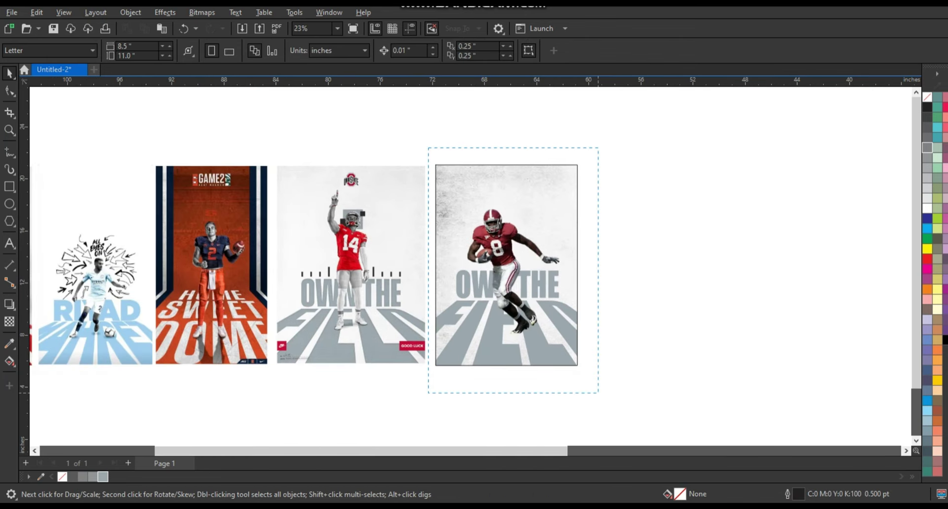
Step: Duplicate the finished poster to the right and open its PowerClip contents for editing
{"action": "left_click_drag", "start_coordinate": [558, 368], "coordinate": [596, 393]}
{"action": "left_click_drag", "start_coordinate": [506, 266], "coordinate": [661, 266]}
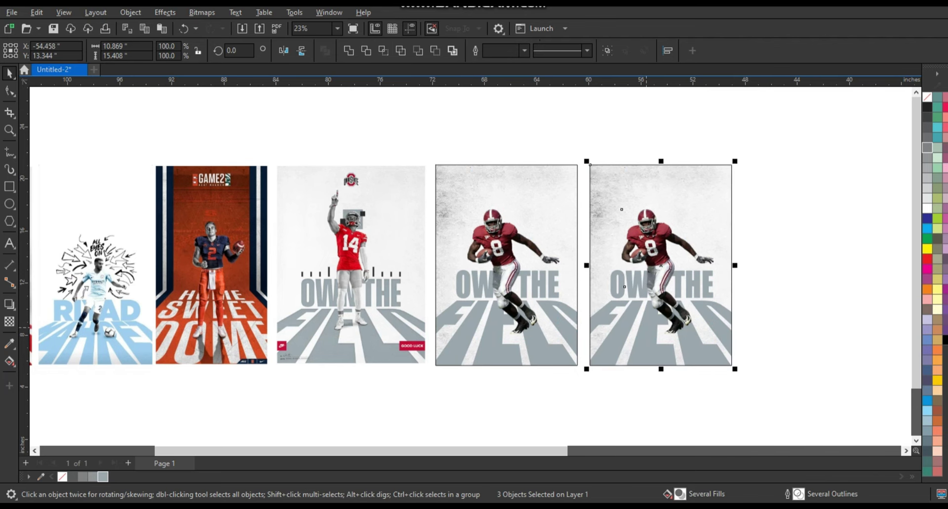
{"action": "right_click", "coordinate": [695, 266]}
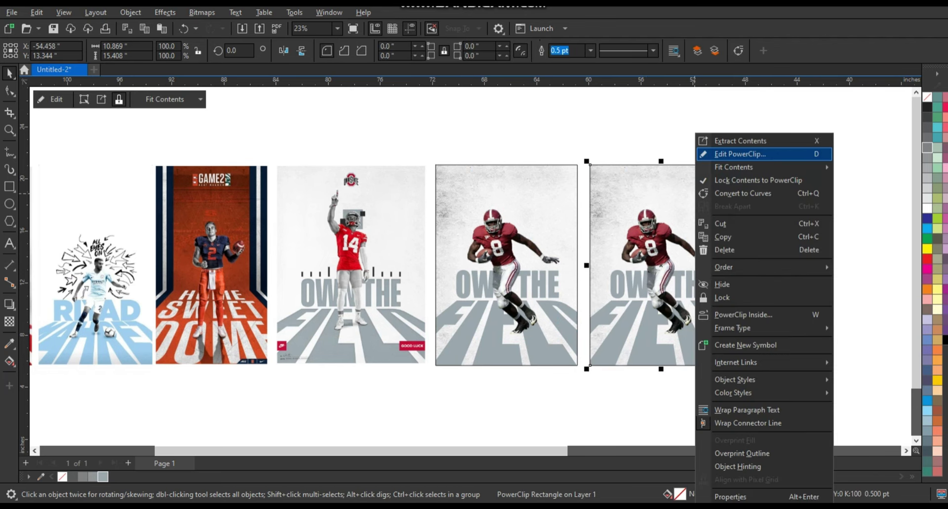
{"action": "left_click", "coordinate": [739, 154]}
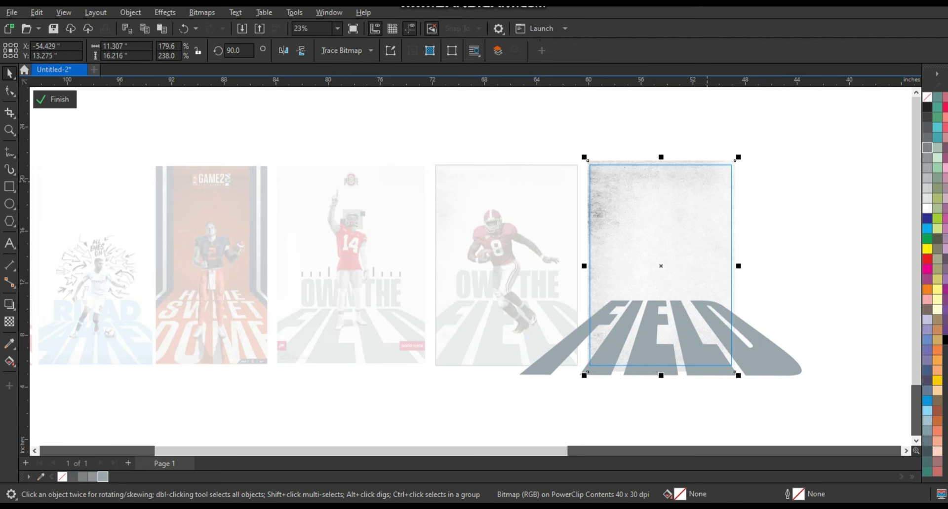
Step: Delete the grunge texture and grey FIELD lettering from the copy and fill its background red
{"action": "key", "text": "Delete"}
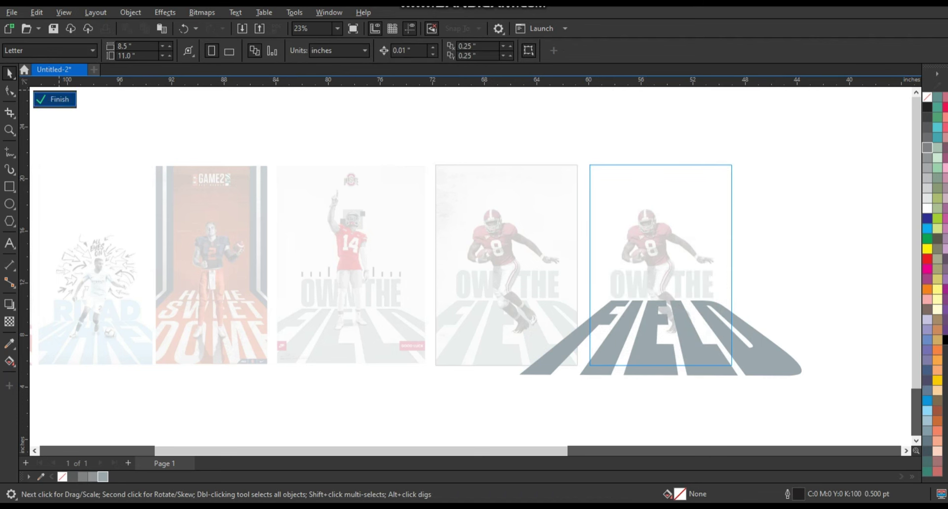
{"action": "left_click", "coordinate": [641, 356]}
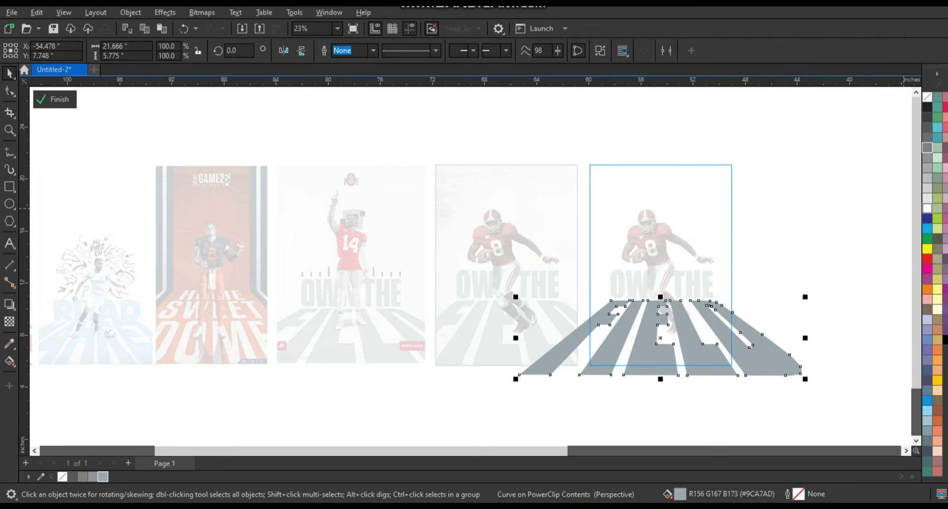
{"action": "key", "text": "Delete"}
{"action": "left_click", "coordinate": [54, 100]}
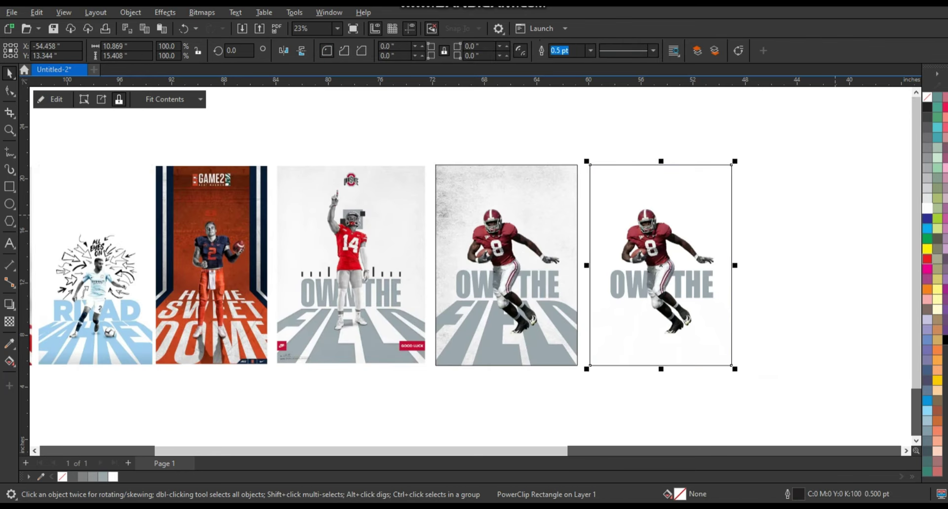
{"action": "left_click", "coordinate": [927, 259]}
{"action": "left_click", "coordinate": [661, 237], "text": "ctrl"}
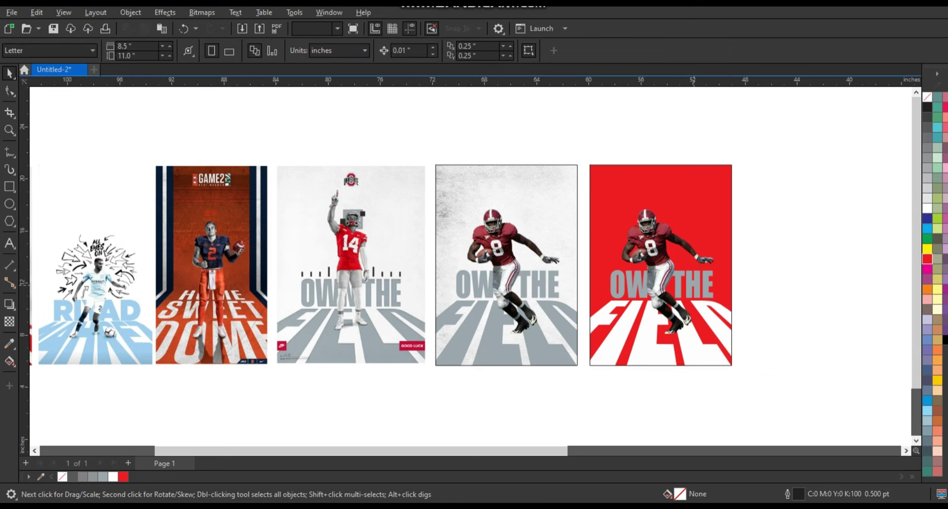
Step: Recolour the grey OWN THE lettering on the red poster white
{"action": "left_click_drag", "start_coordinate": [599, 254], "coordinate": [721, 303]}
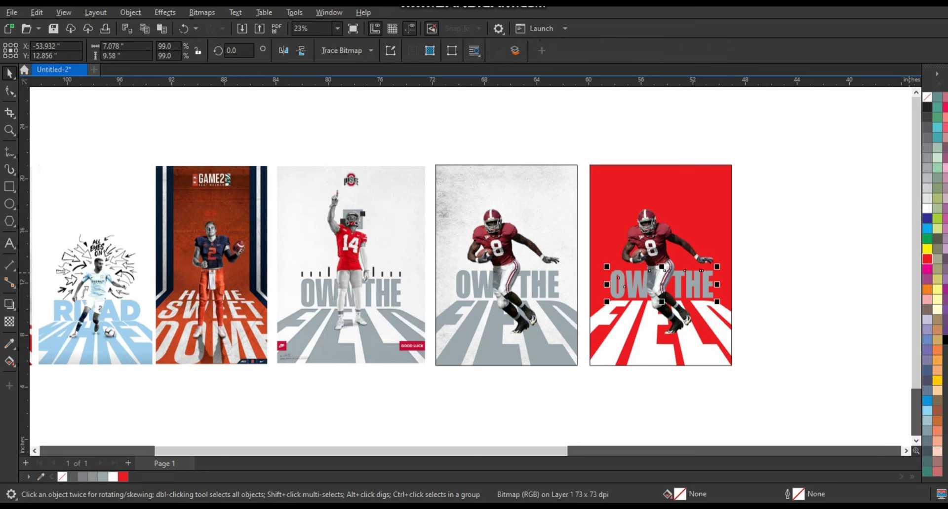
{"action": "left_click", "coordinate": [927, 208]}
{"action": "key", "text": "Escape"}
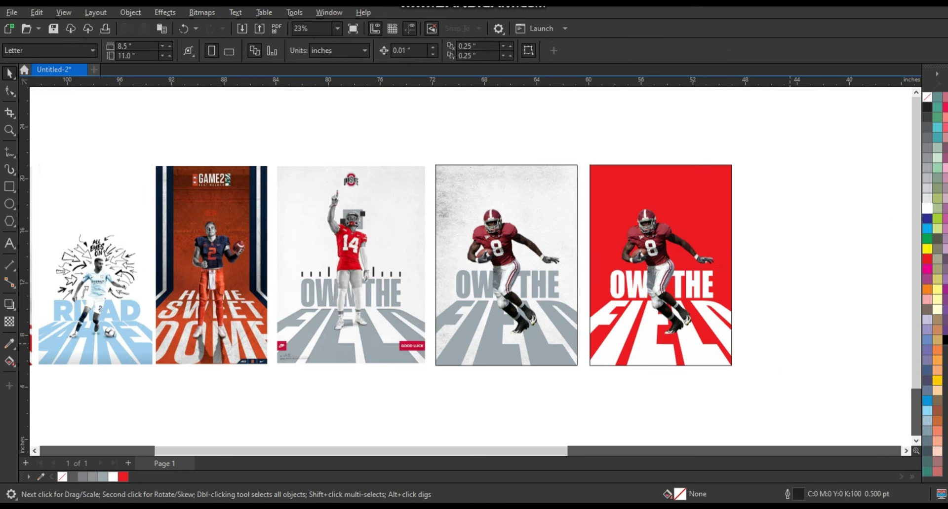
Step: Zoom in on the two right-hand posters, check perspective options without applying them, then zoom out
{"action": "key", "text": "z"}
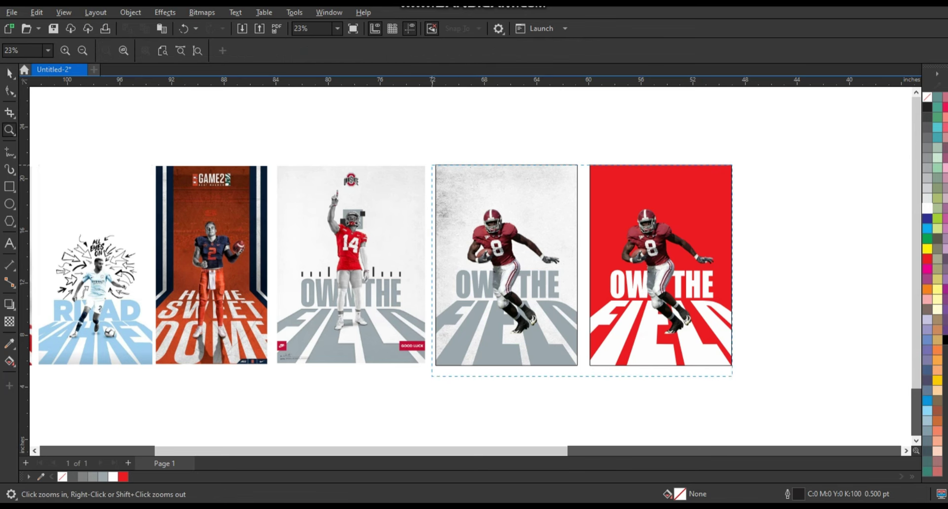
{"action": "left_click_drag", "start_coordinate": [434, 165], "coordinate": [732, 370]}
{"action": "left_click", "coordinate": [8, 71]}
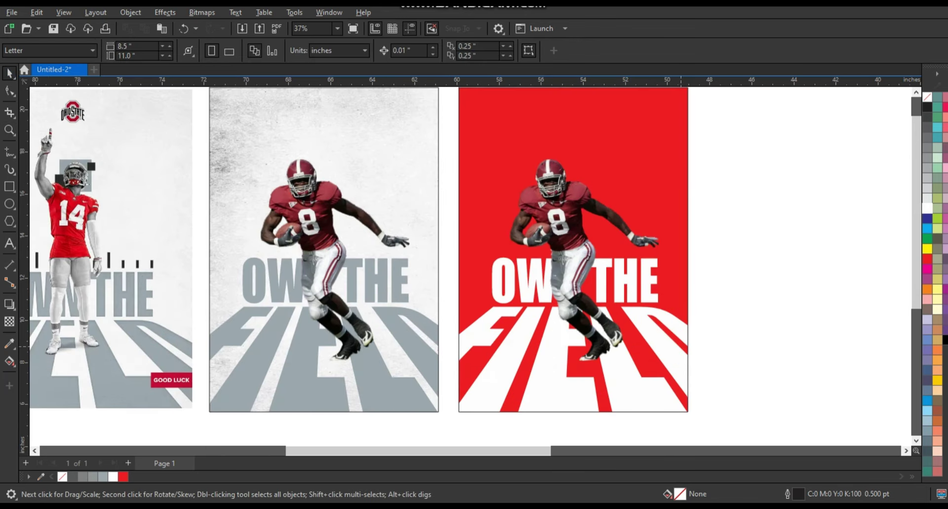
{"action": "left_click", "coordinate": [130, 12]}
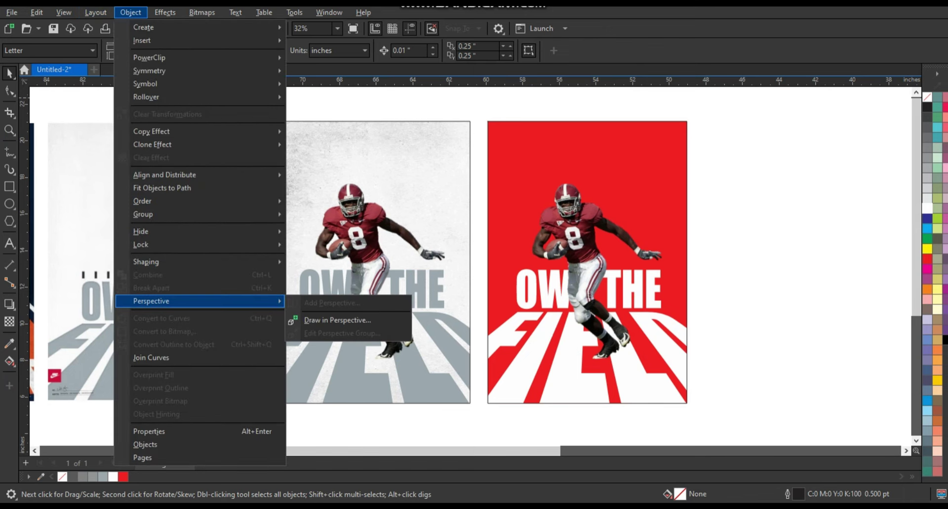
{"action": "key", "text": "Escape"}
{"action": "scroll", "coordinate": [815, 289], "scroll_direction": "down", "scroll_amount": 1}
{"action": "scroll", "coordinate": [814, 289], "scroll_direction": "down", "scroll_amount": 1}
{"action": "scroll", "coordinate": [814, 289], "scroll_direction": "down", "scroll_amount": 1}
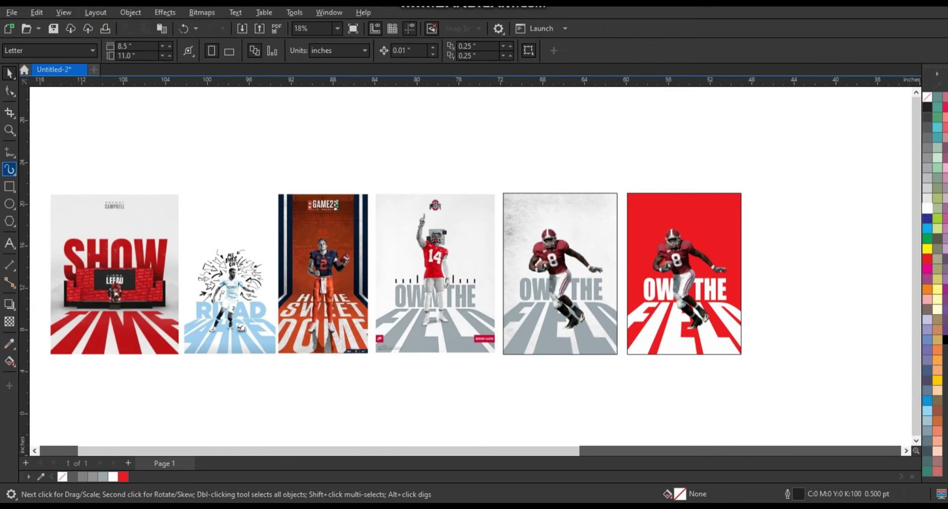
Step: Browse the reference posters, then zoom to fit the two OWN THE FIELD posters
{"action": "key", "text": "z"}
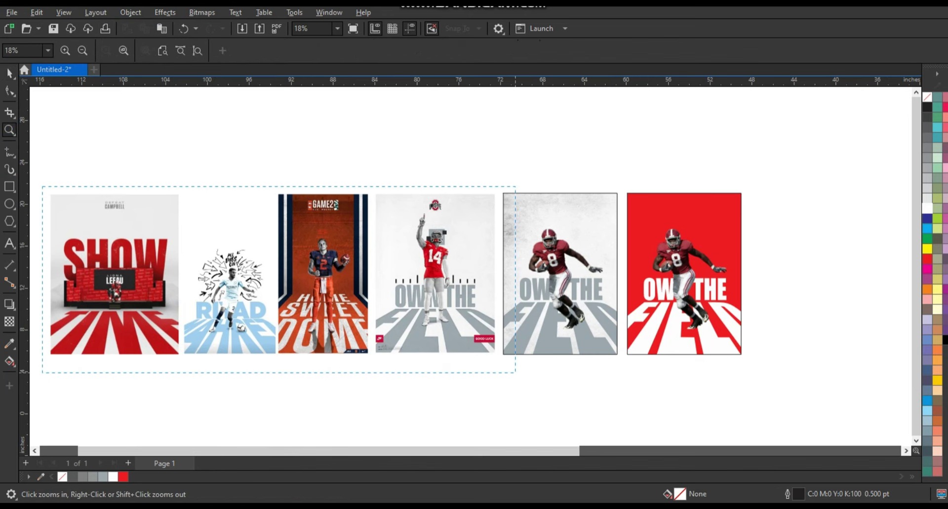
{"action": "left_click_drag", "start_coordinate": [62, 202], "coordinate": [514, 372]}
{"action": "left_click", "coordinate": [9, 73]}
{"action": "left_click", "coordinate": [554, 247]}
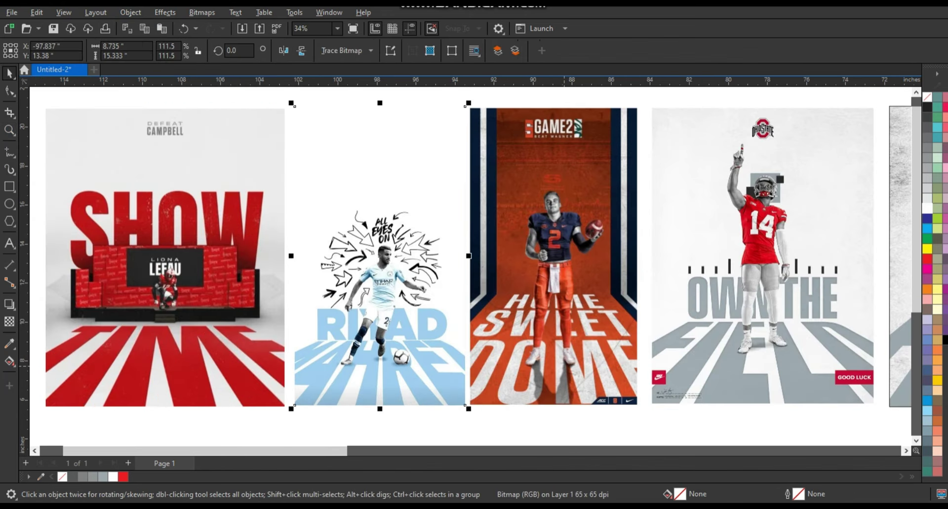
{"action": "scroll", "coordinate": [703, 359], "scroll_direction": "down", "scroll_amount": 1}
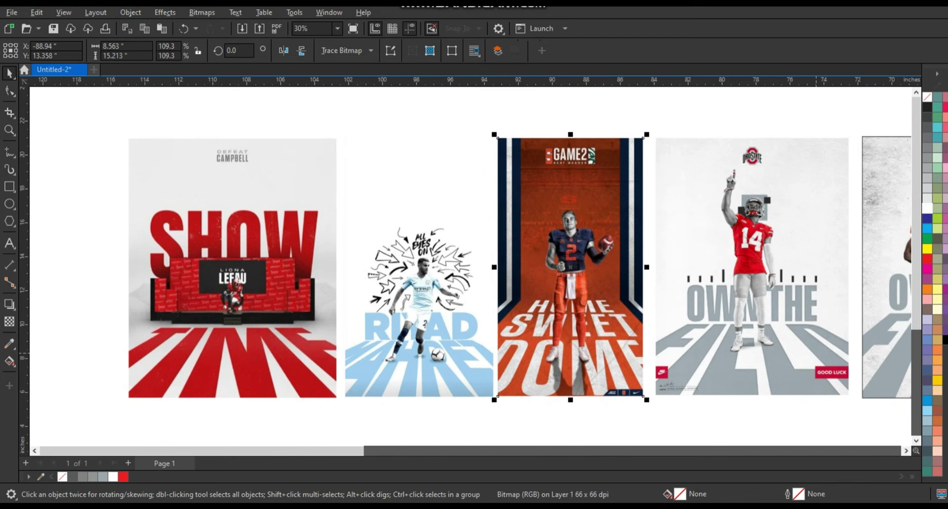
{"action": "left_click", "coordinate": [704, 359]}
{"action": "key", "text": "Tab"}
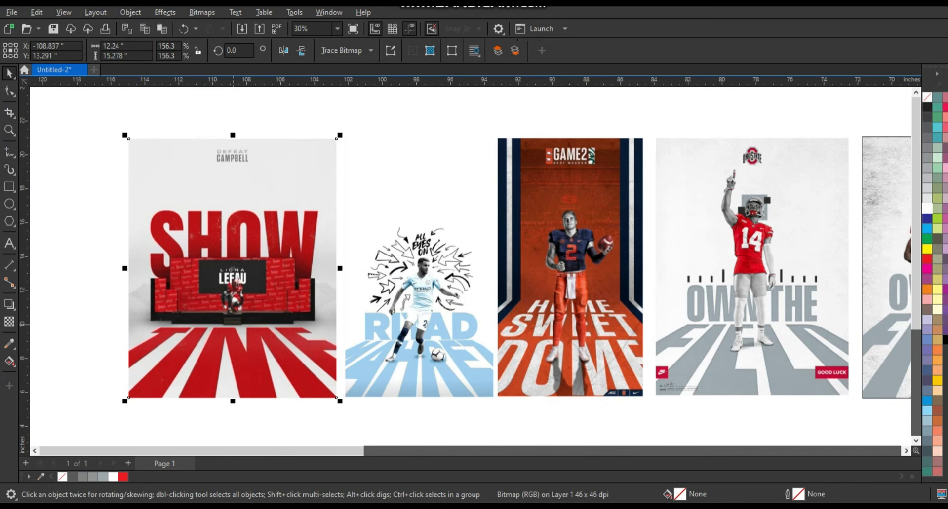
{"action": "key", "text": "Tab"}
{"action": "key", "text": "Tab"}
{"action": "key", "text": "Tab"}
{"action": "scroll", "coordinate": [356, 300], "scroll_direction": "down", "scroll_amount": 2}
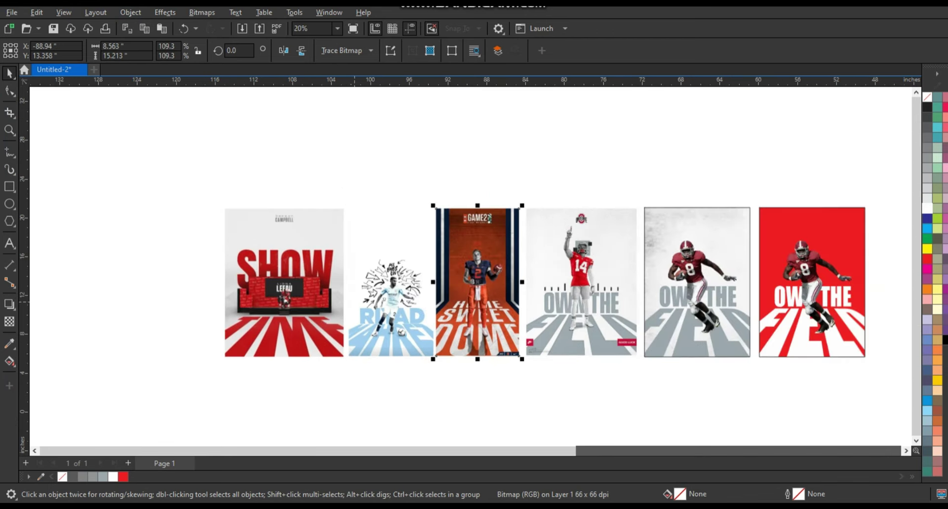
{"action": "left_click_drag", "start_coordinate": [640, 190], "coordinate": [877, 367]}
{"action": "key", "text": "shift+F2"}
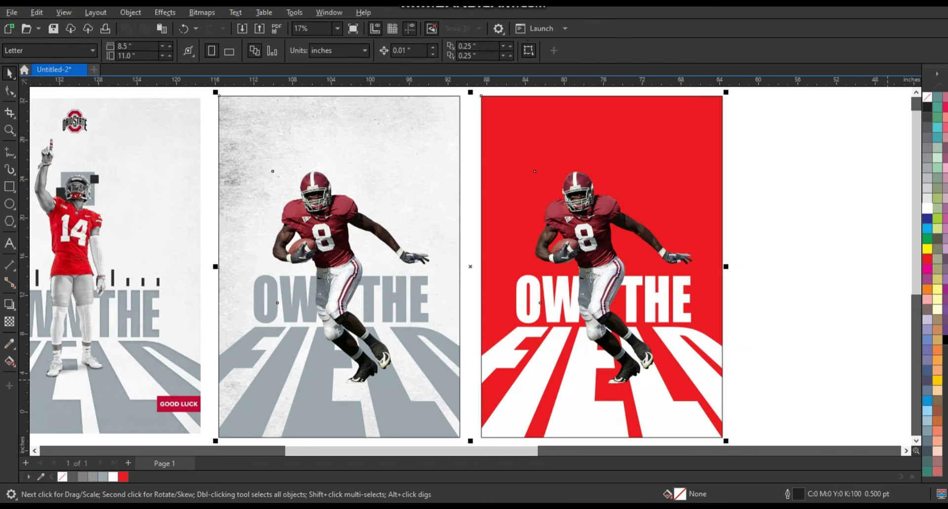
Step: Remove the dark outline from the grey poster's frame by setting it to No Color
{"action": "left_click", "coordinate": [340, 267]}
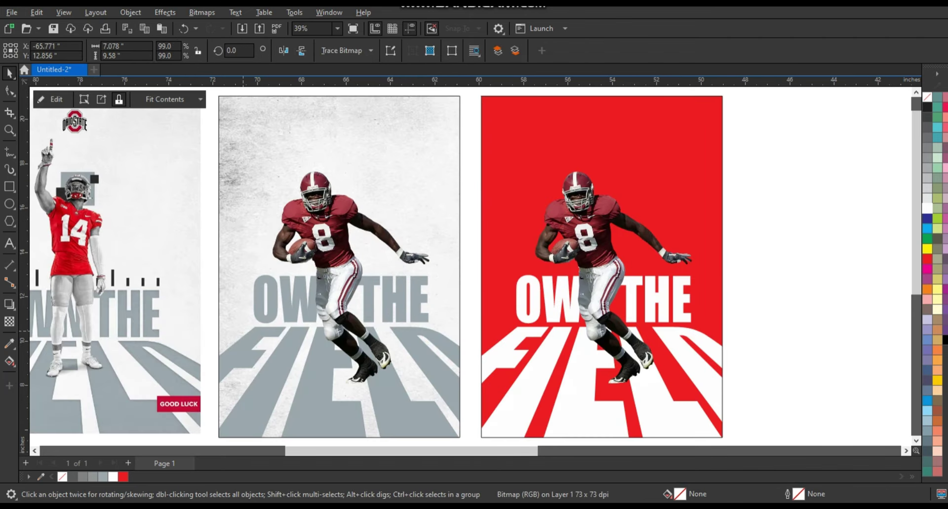
{"action": "scroll", "coordinate": [798, 272], "scroll_direction": "down", "scroll_amount": 1}
{"action": "scroll", "coordinate": [526, 273], "scroll_direction": "up", "scroll_amount": 1}
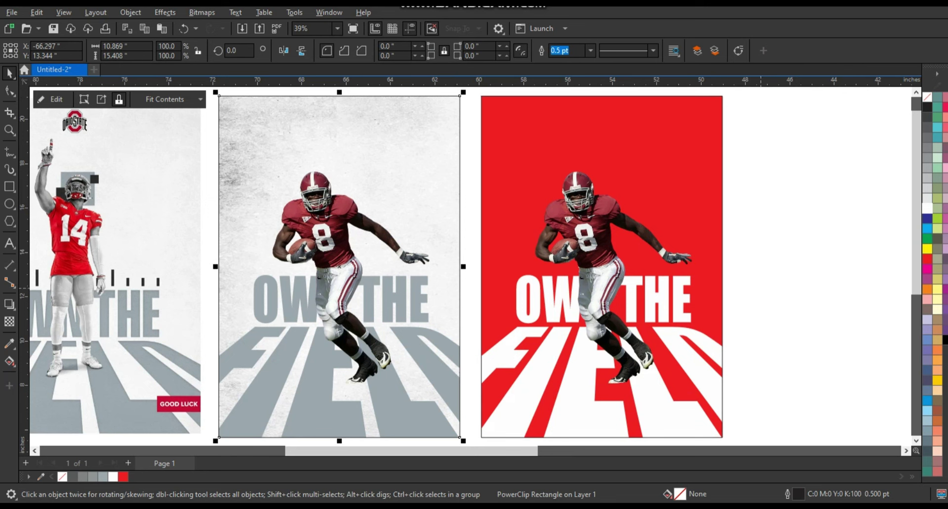
{"action": "scroll", "coordinate": [765, 290], "scroll_direction": "down", "scroll_amount": 1}
{"action": "scroll", "coordinate": [756, 288], "scroll_direction": "down", "scroll_amount": 1}
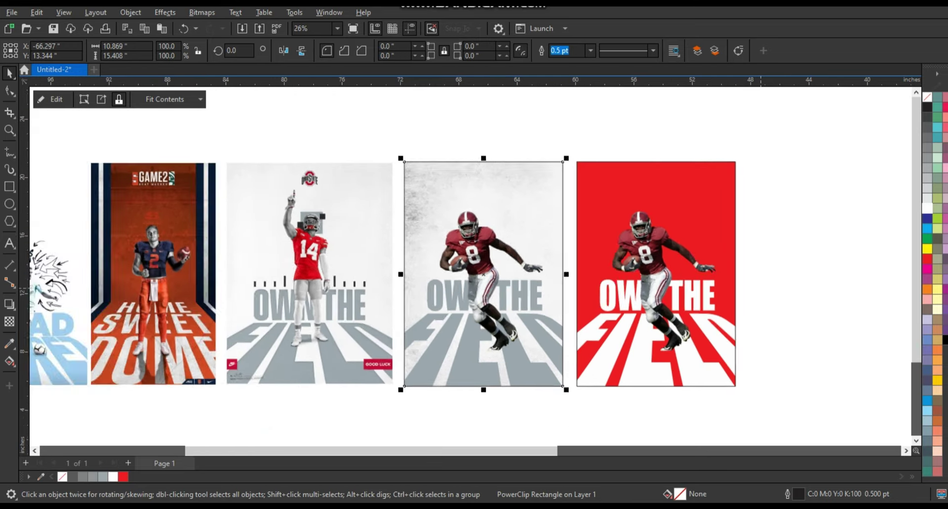
{"action": "scroll", "coordinate": [761, 287], "scroll_direction": "down", "scroll_amount": 1}
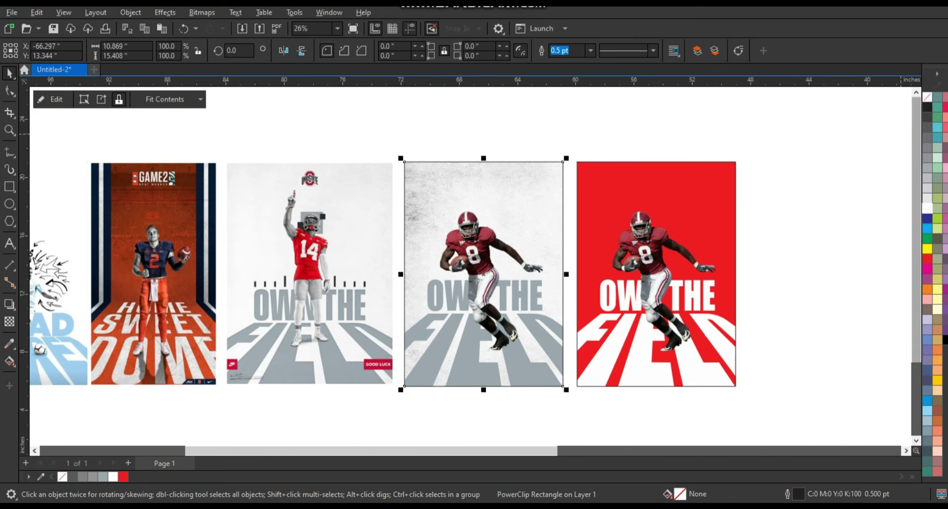
{"action": "right_click", "coordinate": [928, 98]}
{"action": "key", "text": "Escape"}
{"action": "key", "text": "Escape"}
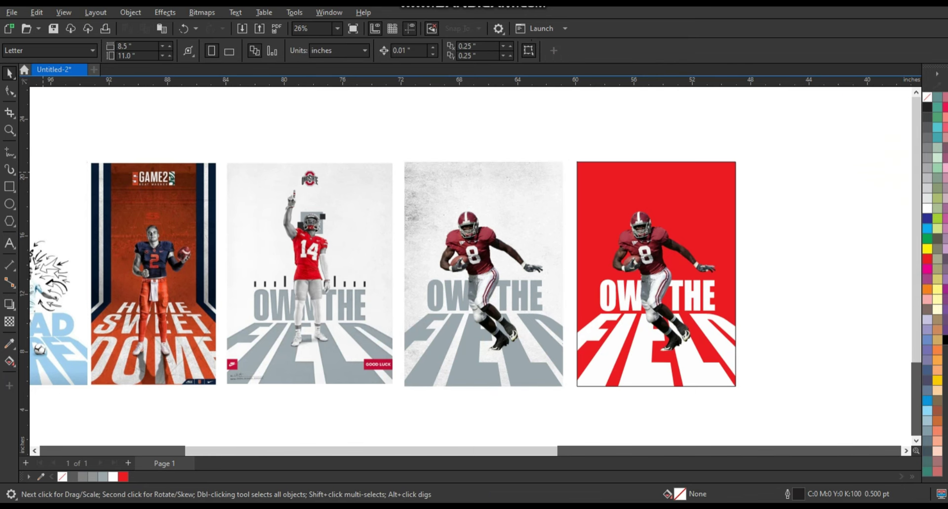
Step: Set the red poster's PowerClip frame outline to No Color
{"action": "key", "text": "z"}
{"action": "left_click_drag", "start_coordinate": [265, 144], "coordinate": [767, 407]}
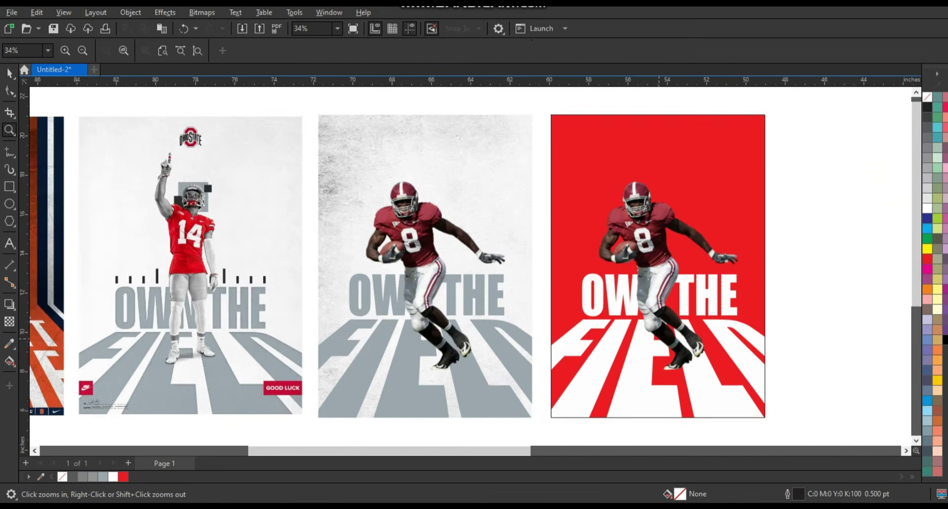
{"action": "key", "text": "space"}
{"action": "left_click", "coordinate": [641, 247]}
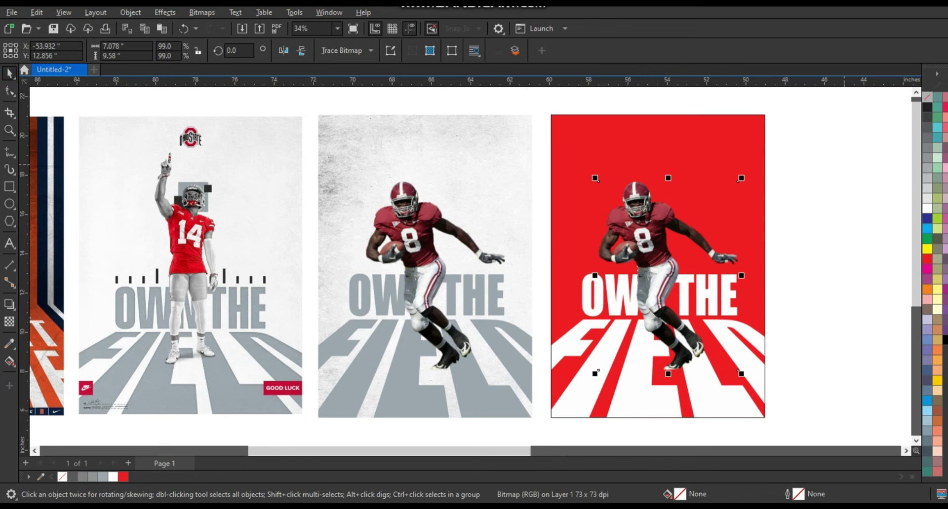
{"action": "left_click", "coordinate": [641, 247]}
{"action": "left_click", "coordinate": [641, 247]}
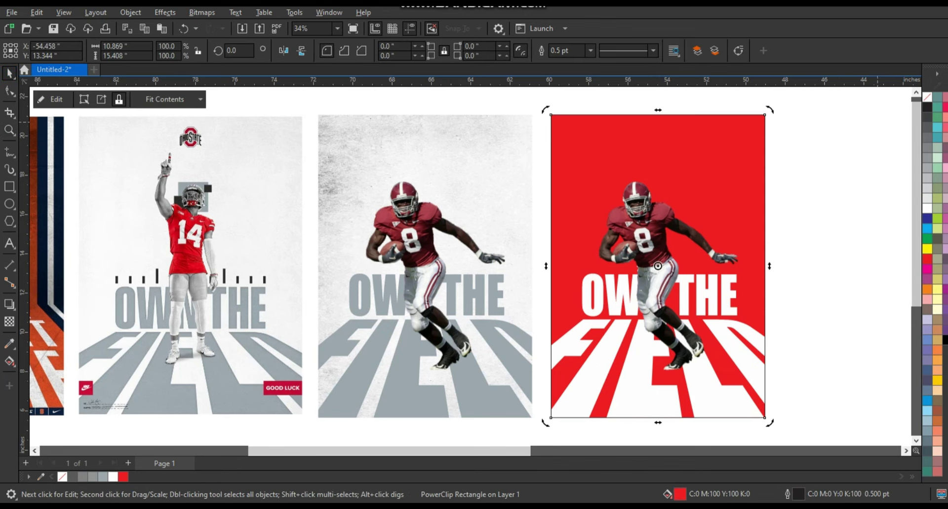
{"action": "right_click", "coordinate": [928, 97]}
{"action": "key", "text": "Escape"}
Step: Zoom to fit the three OWN THE FIELD posters and show them in full-screen preview
{"action": "left_click", "coordinate": [839, 257]}
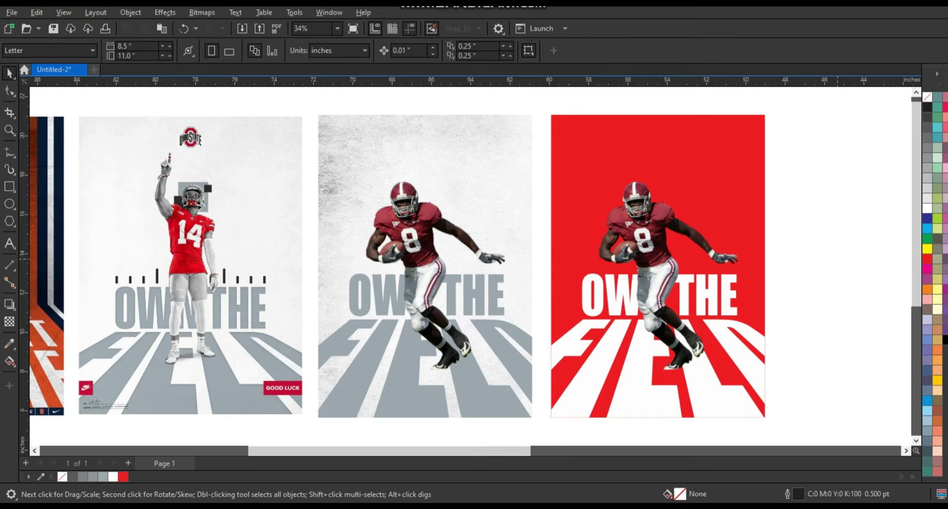
{"action": "scroll", "coordinate": [839, 257], "scroll_direction": "down", "scroll_amount": 1}
{"action": "scroll", "coordinate": [839, 259], "scroll_direction": "down", "scroll_amount": 1}
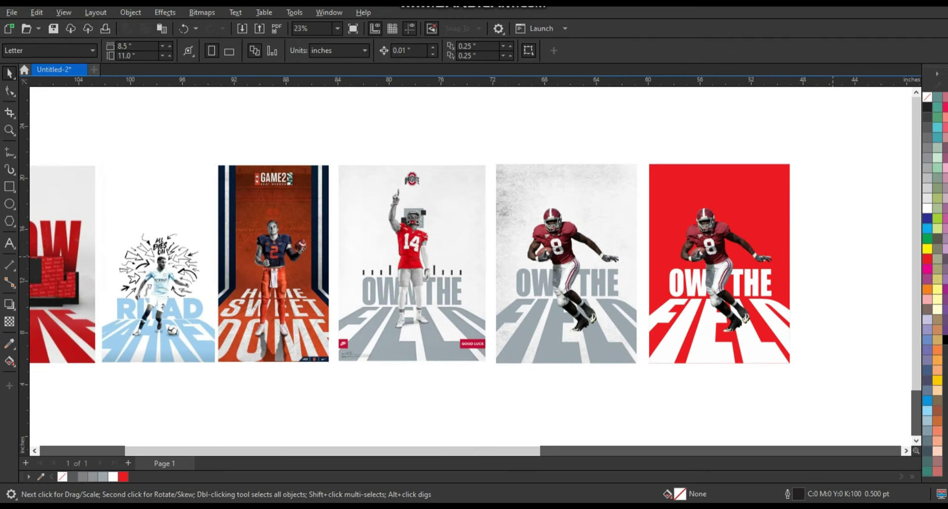
{"action": "left_click_drag", "start_coordinate": [470, 133], "coordinate": [331, 129]}
{"action": "key", "text": "shift+F2"}
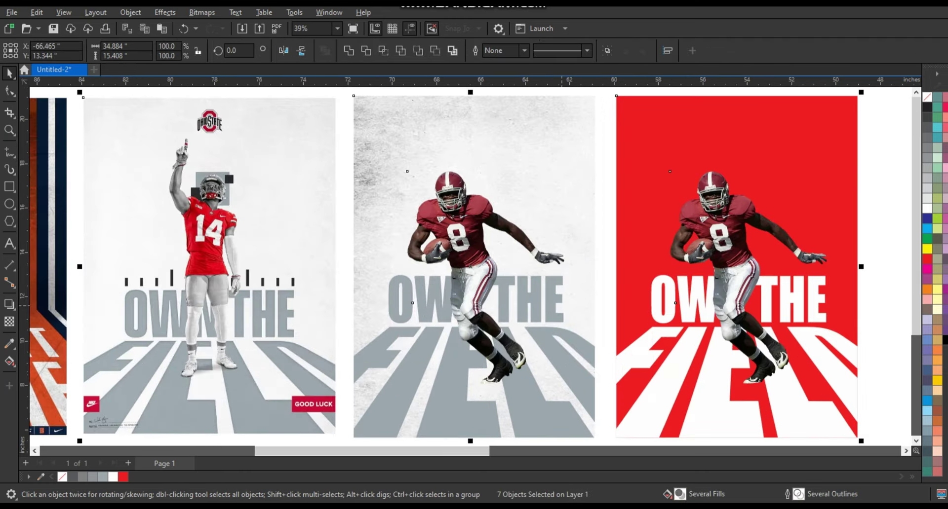
{"action": "key", "text": "F9"}
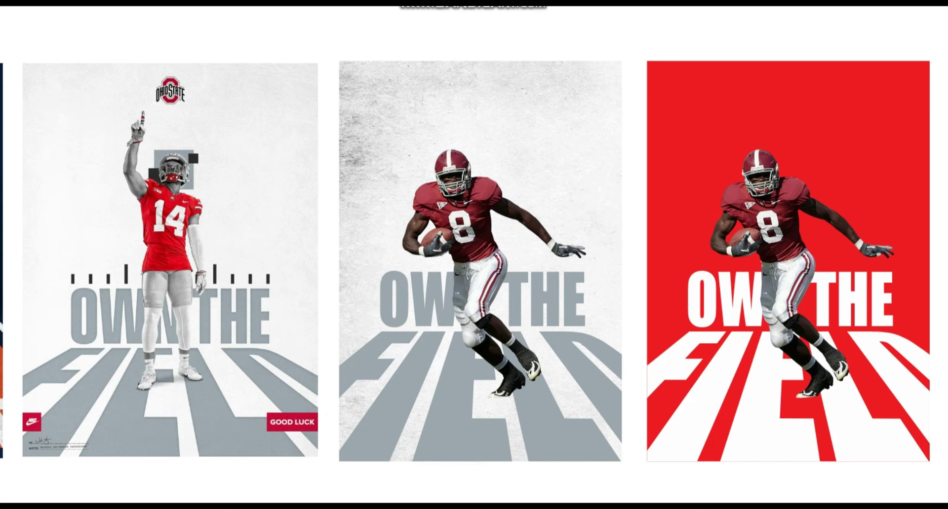